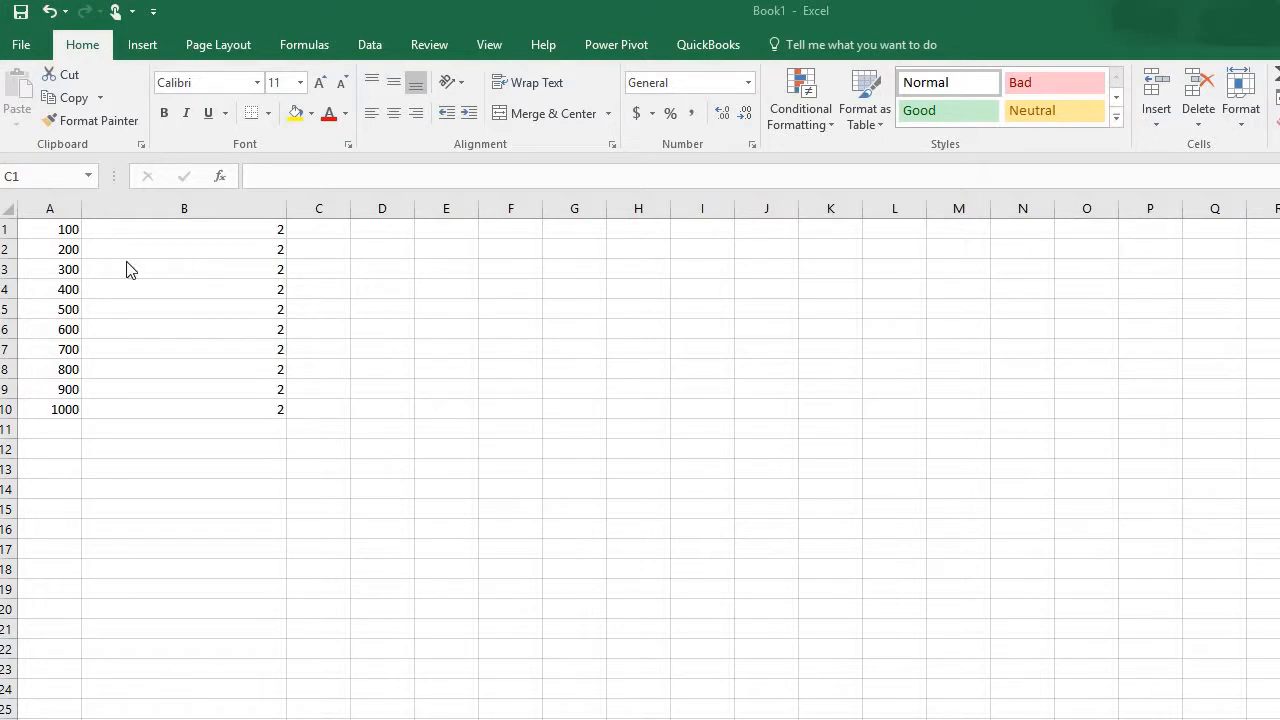
Enter the formula =A1+B1 in cell C1 to add the first row's two numbers.
{"action": "left_click", "coordinate": [56, 234]}
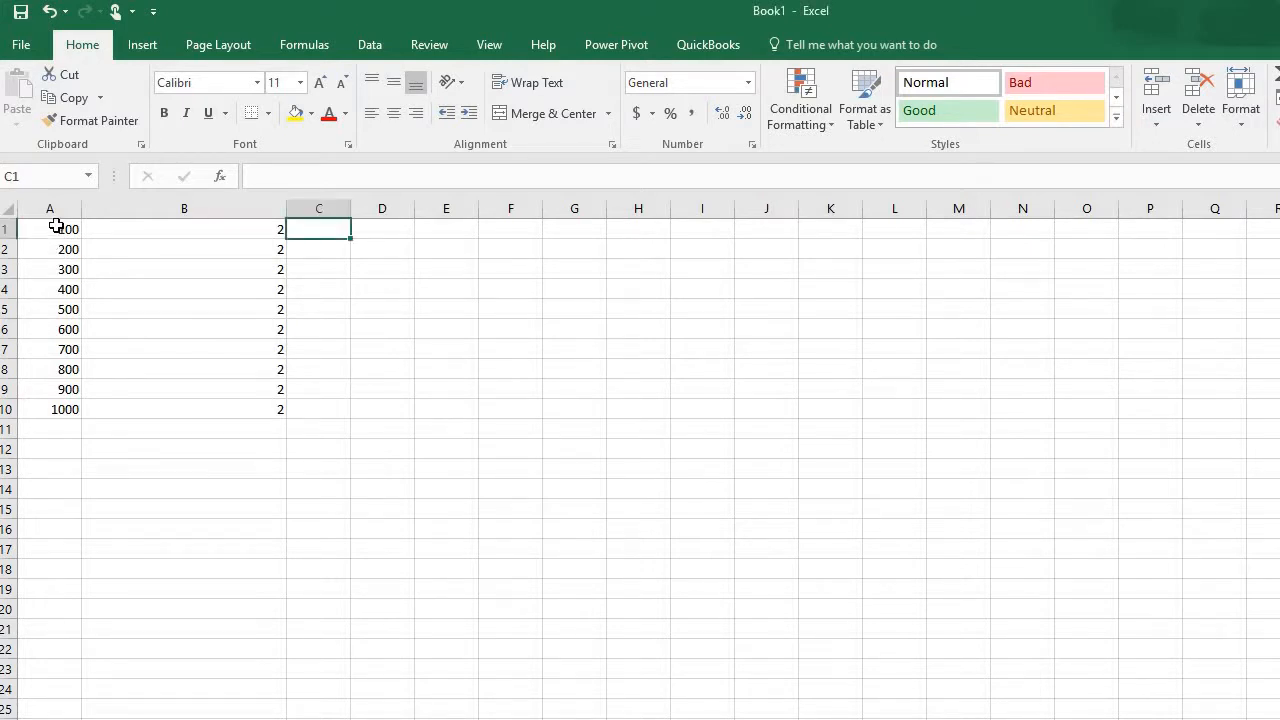
{"action": "left_click", "coordinate": [55, 228]}
{"action": "left_click", "coordinate": [155, 231]}
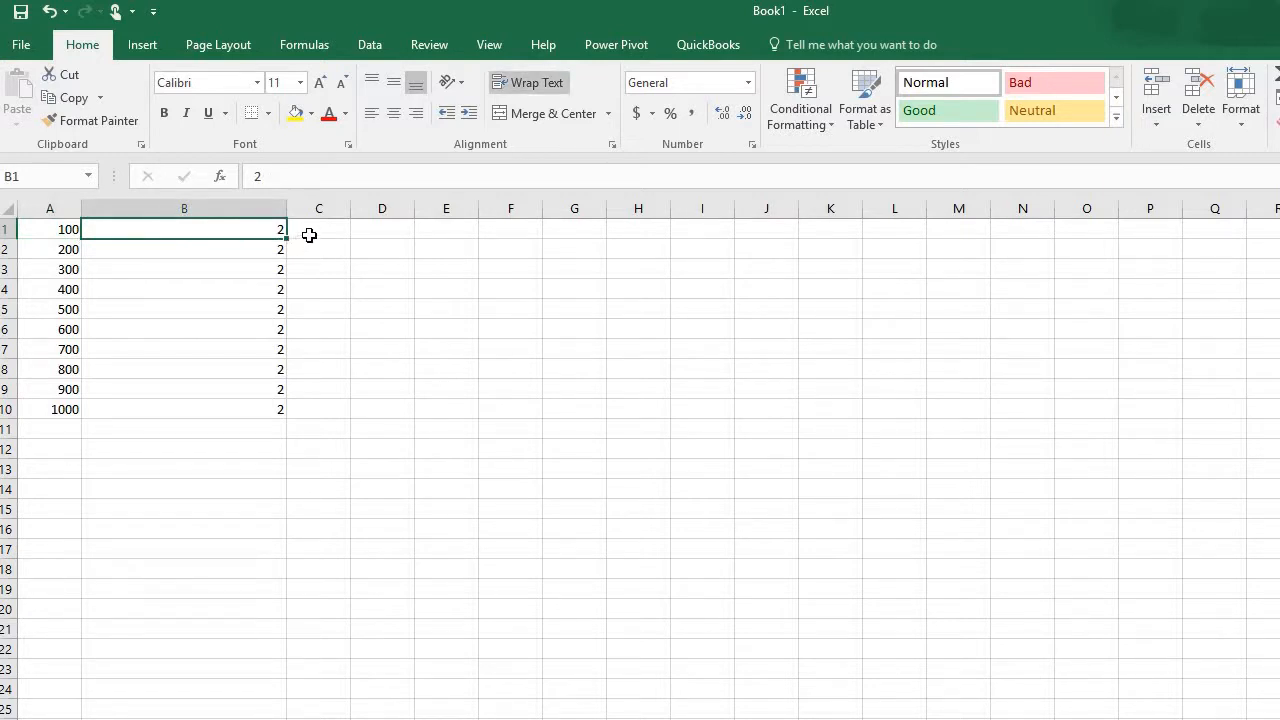
{"action": "left_click", "coordinate": [309, 235]}
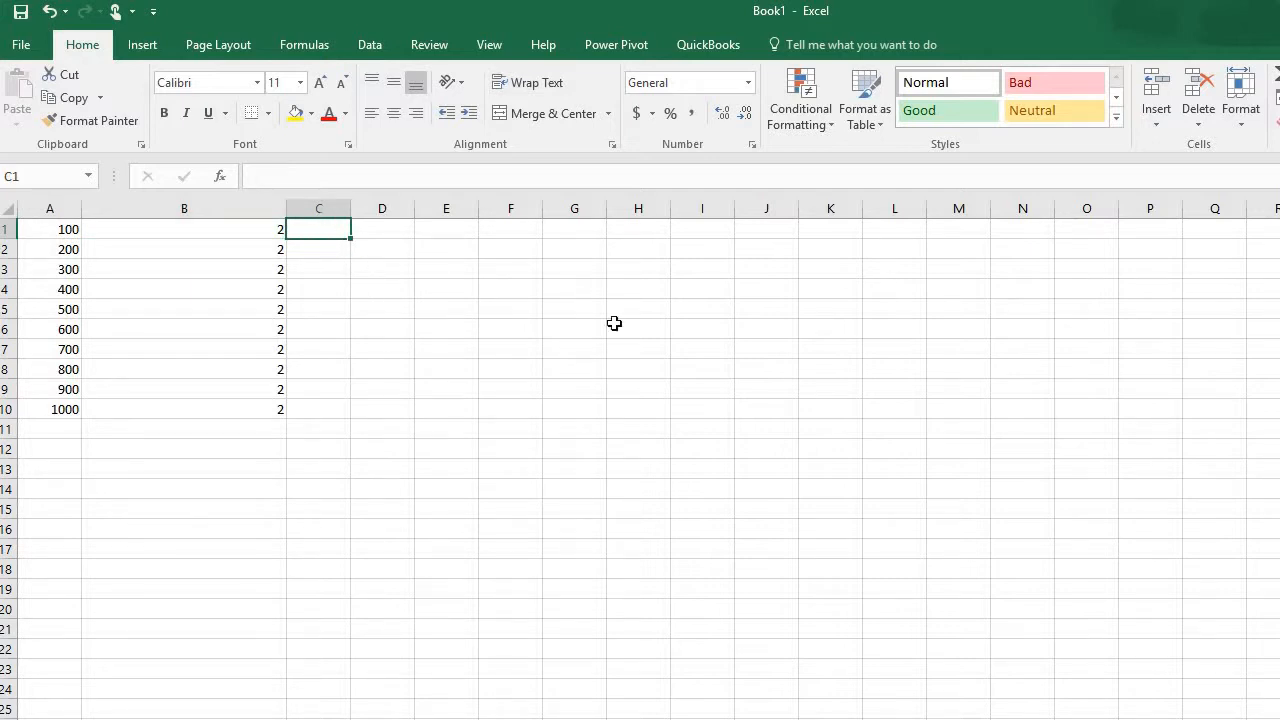
{"action": "type", "text": "="}
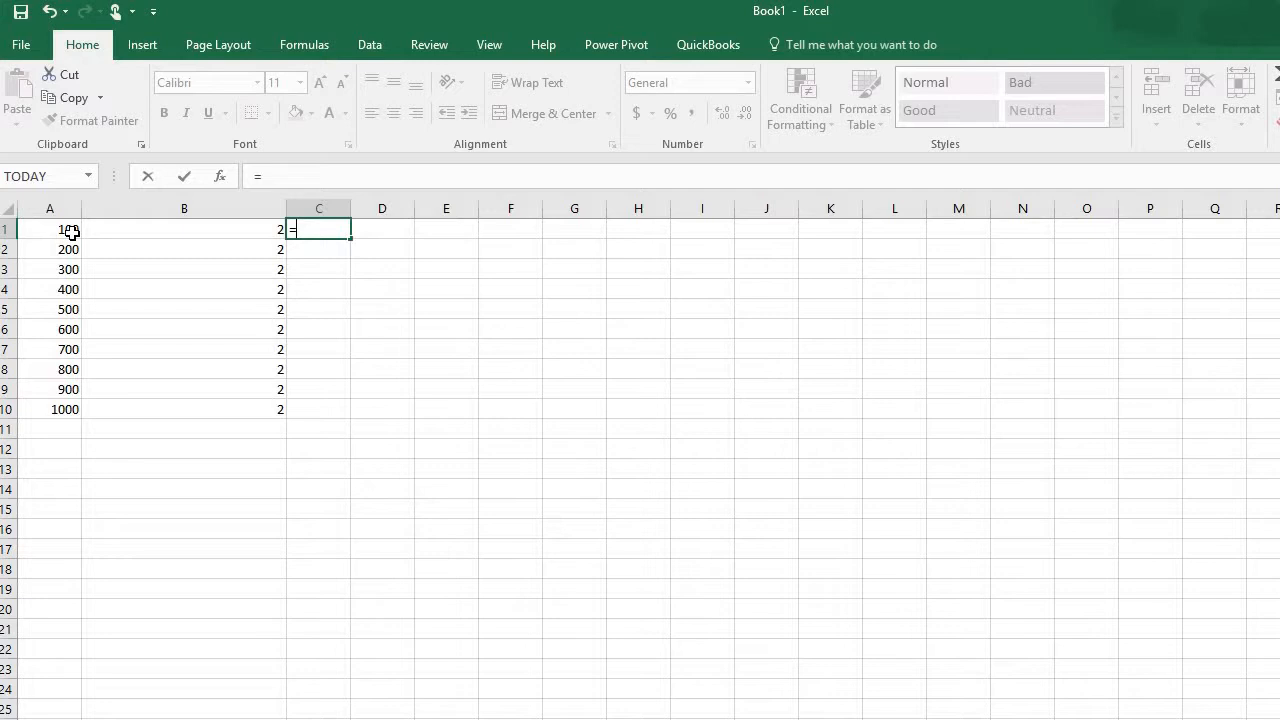
{"action": "left_click", "coordinate": [72, 232]}
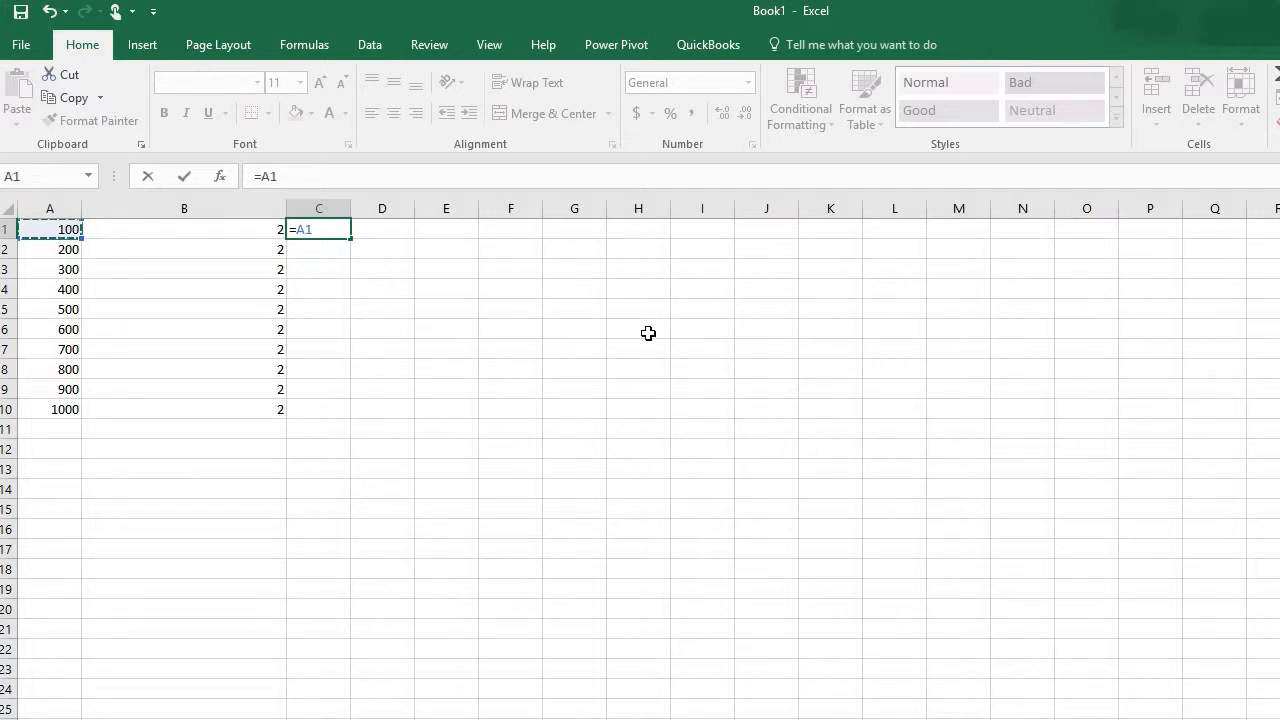
{"action": "type", "text": "+"}
{"action": "left_click", "coordinate": [256, 230]}
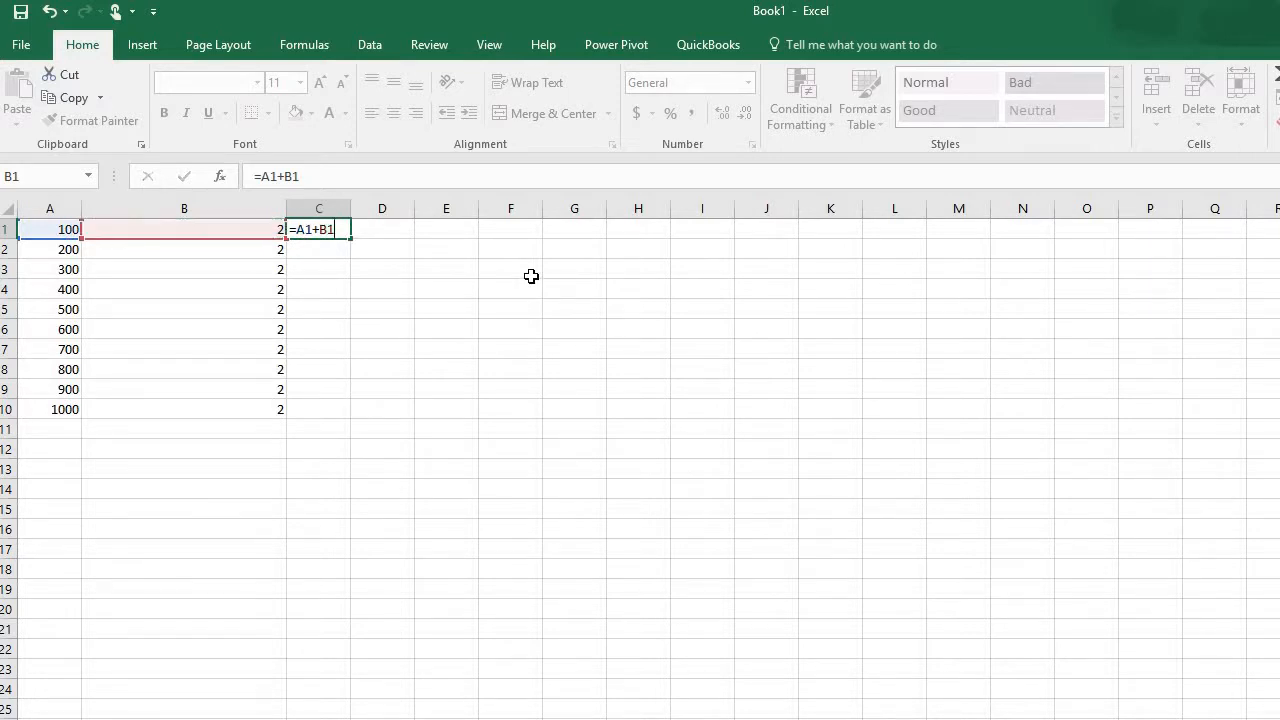
{"action": "key", "text": "Return"}
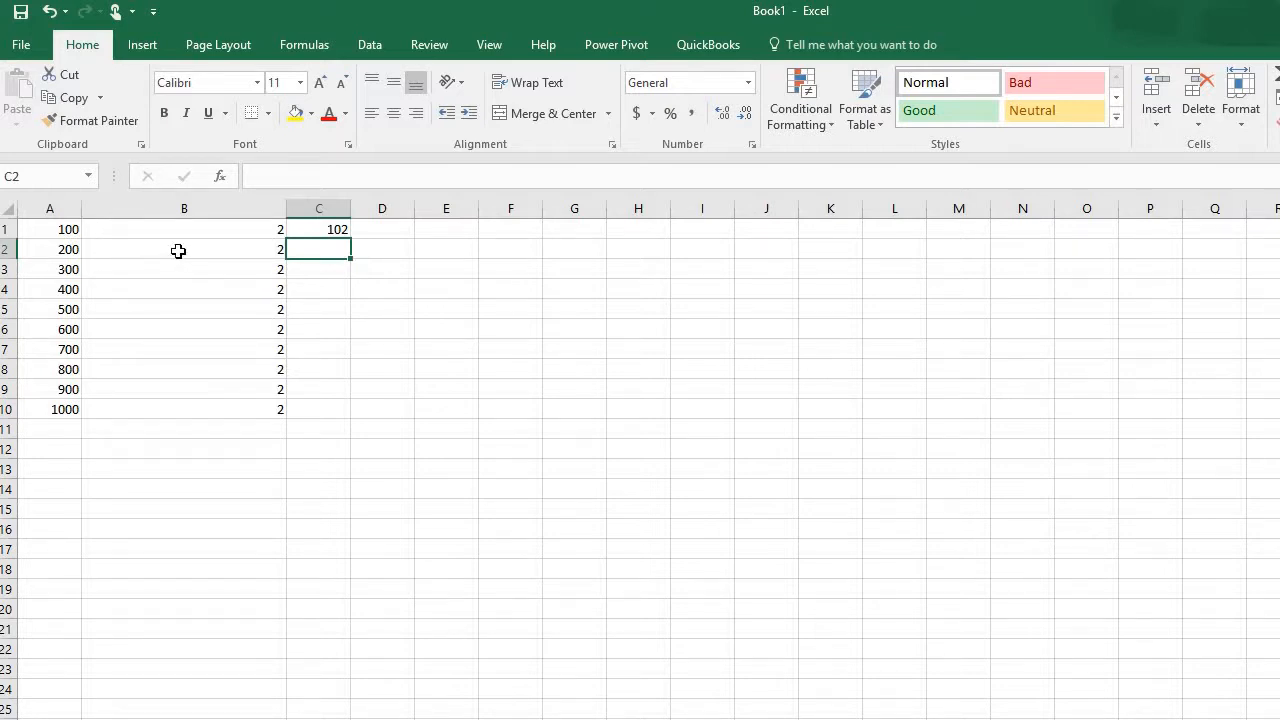
{"action": "left_click", "coordinate": [68, 268]}
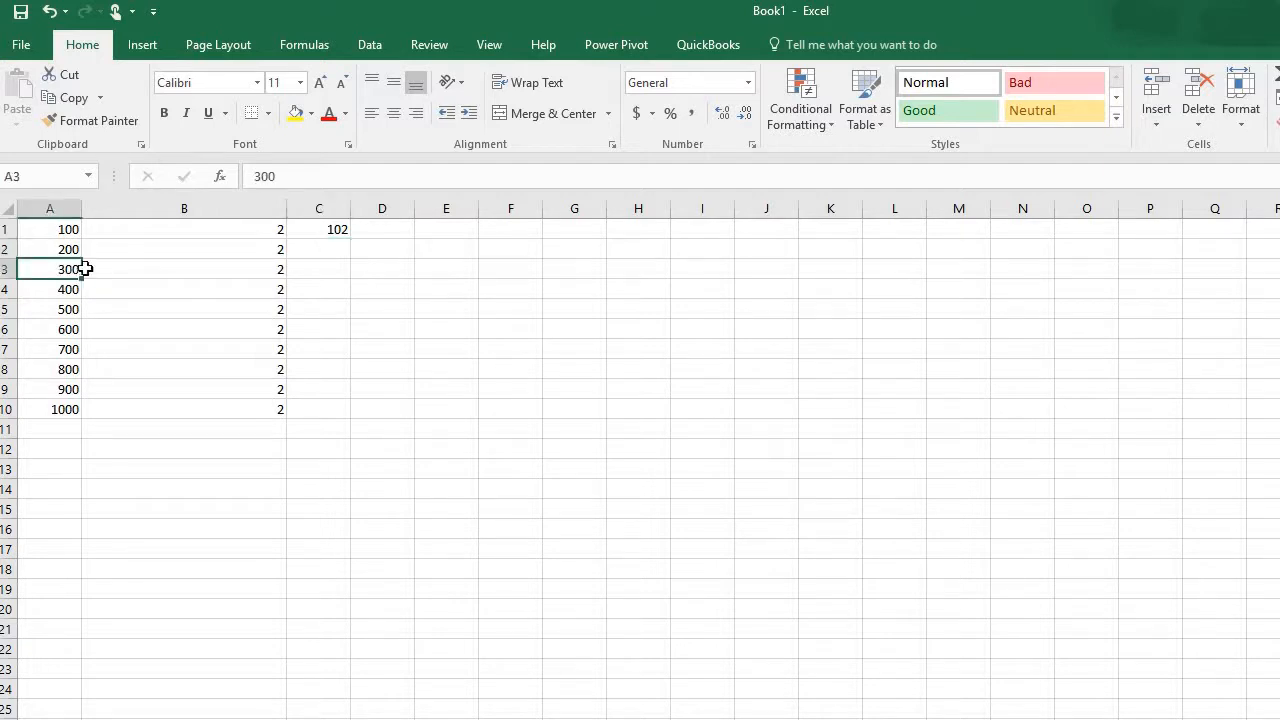
{"action": "left_click", "coordinate": [150, 263]}
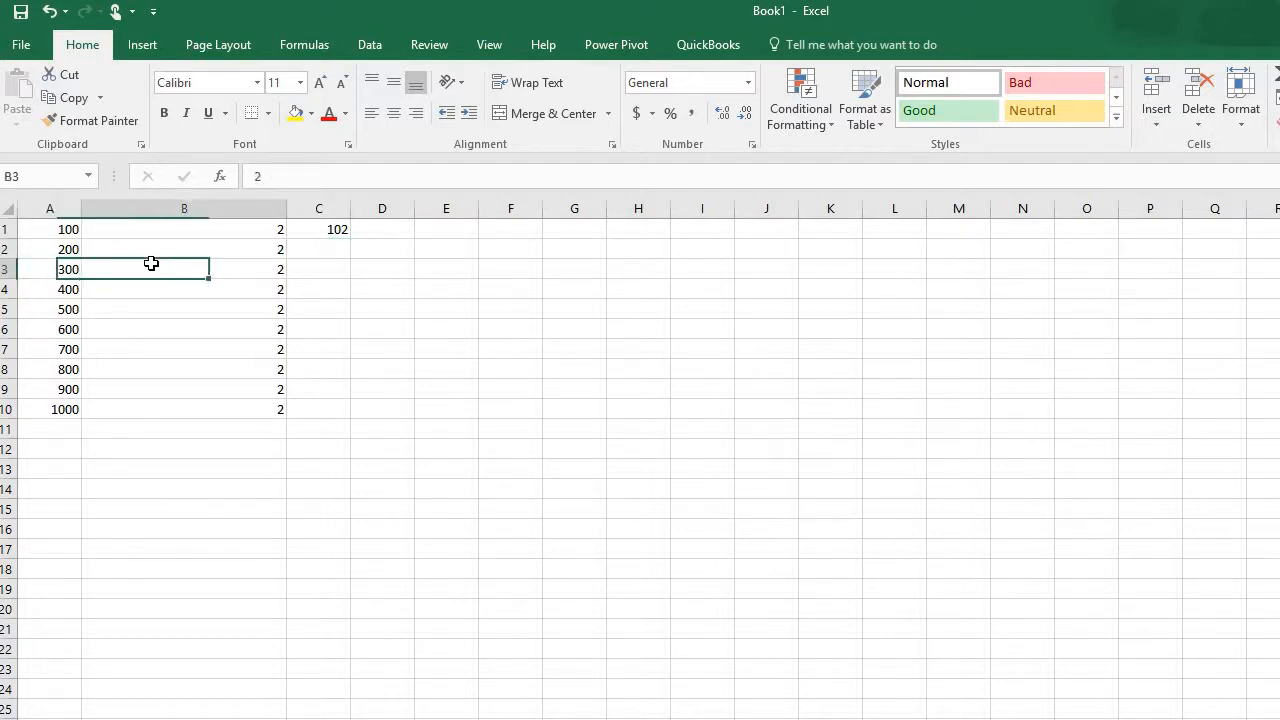
{"action": "left_click", "coordinate": [75, 289]}
{"action": "left_click", "coordinate": [120, 289]}
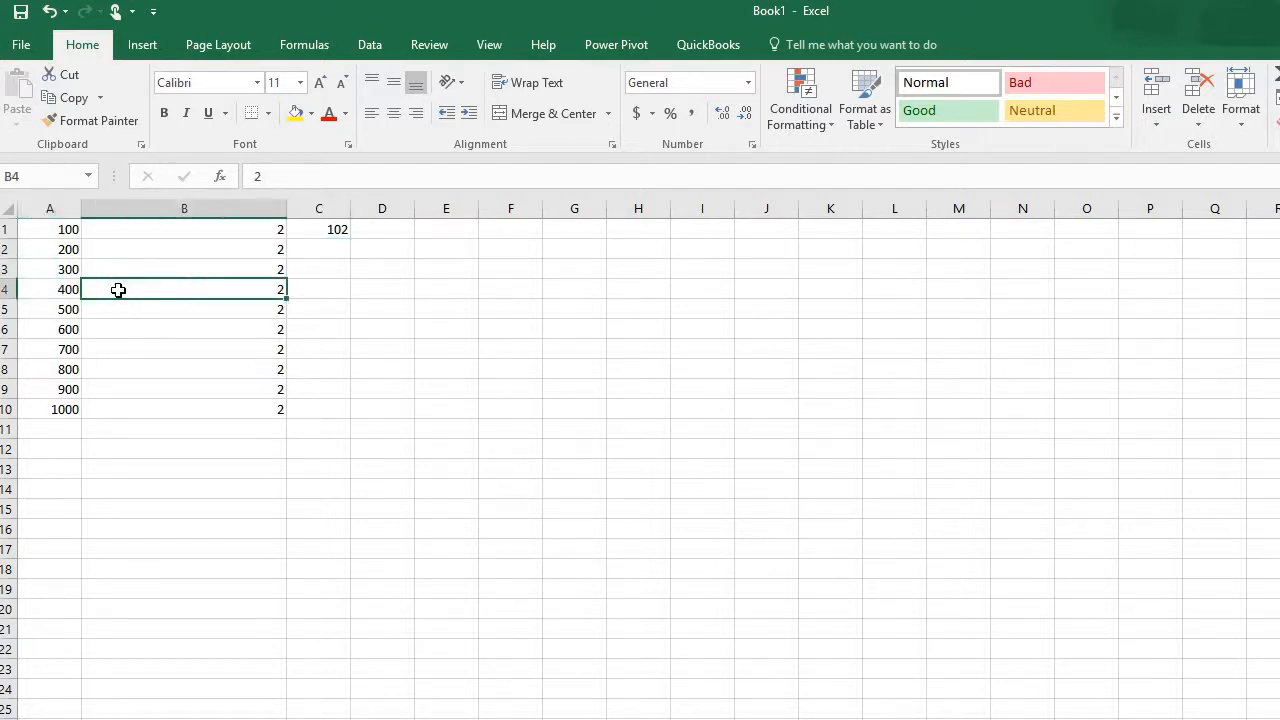
{"action": "left_click", "coordinate": [340, 227]}
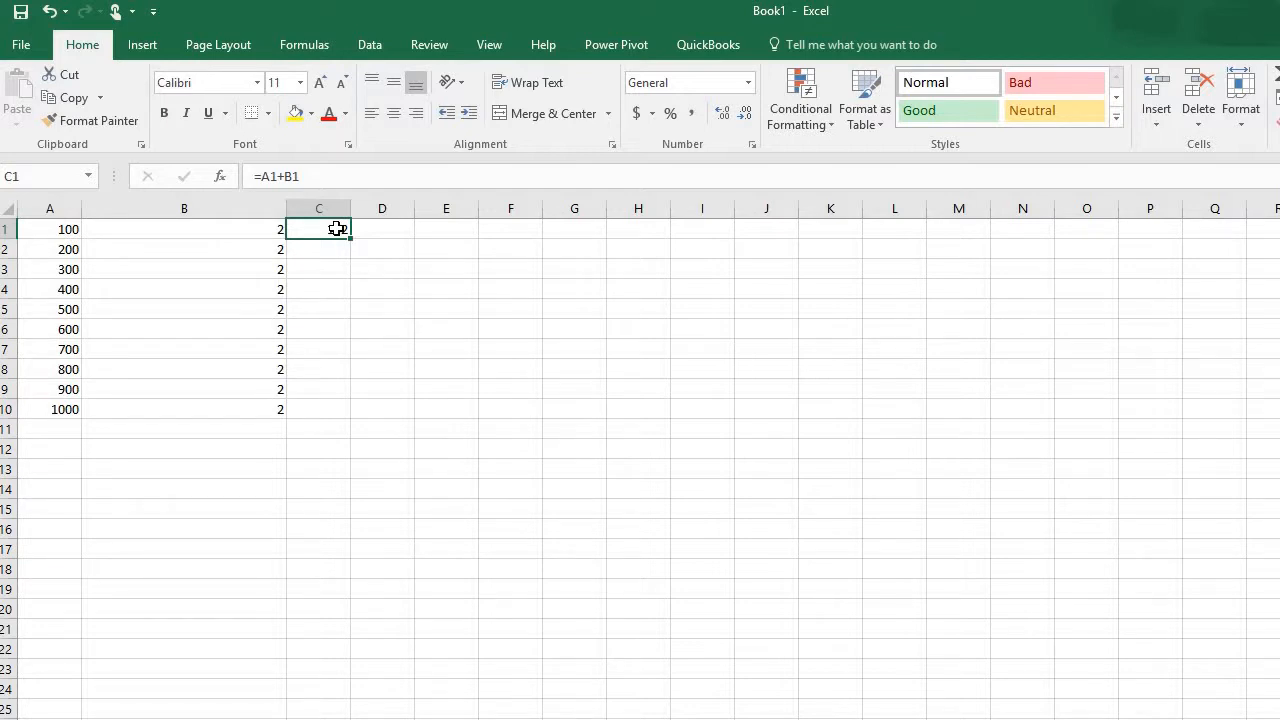
{"action": "left_click", "coordinate": [328, 285]}
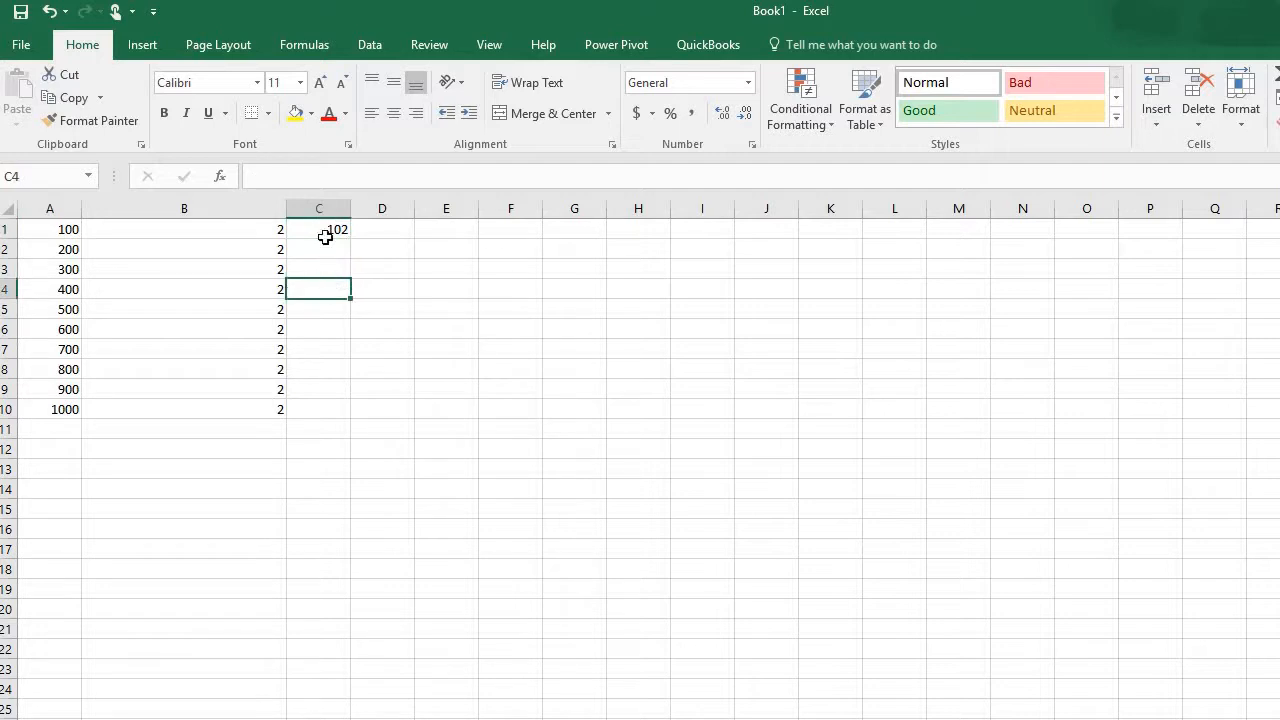
Copy the addition formula from C1 and paste it into C2:C10.
{"action": "left_click", "coordinate": [327, 232]}
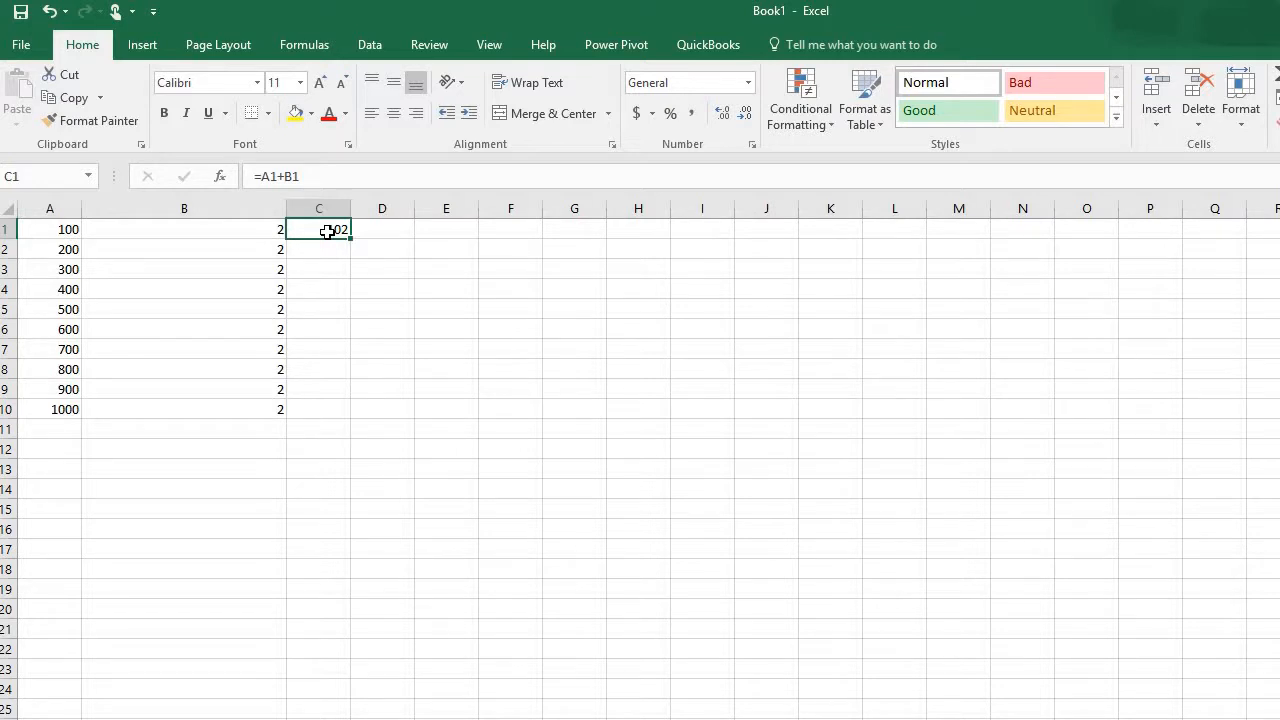
{"action": "right_click", "coordinate": [327, 232]}
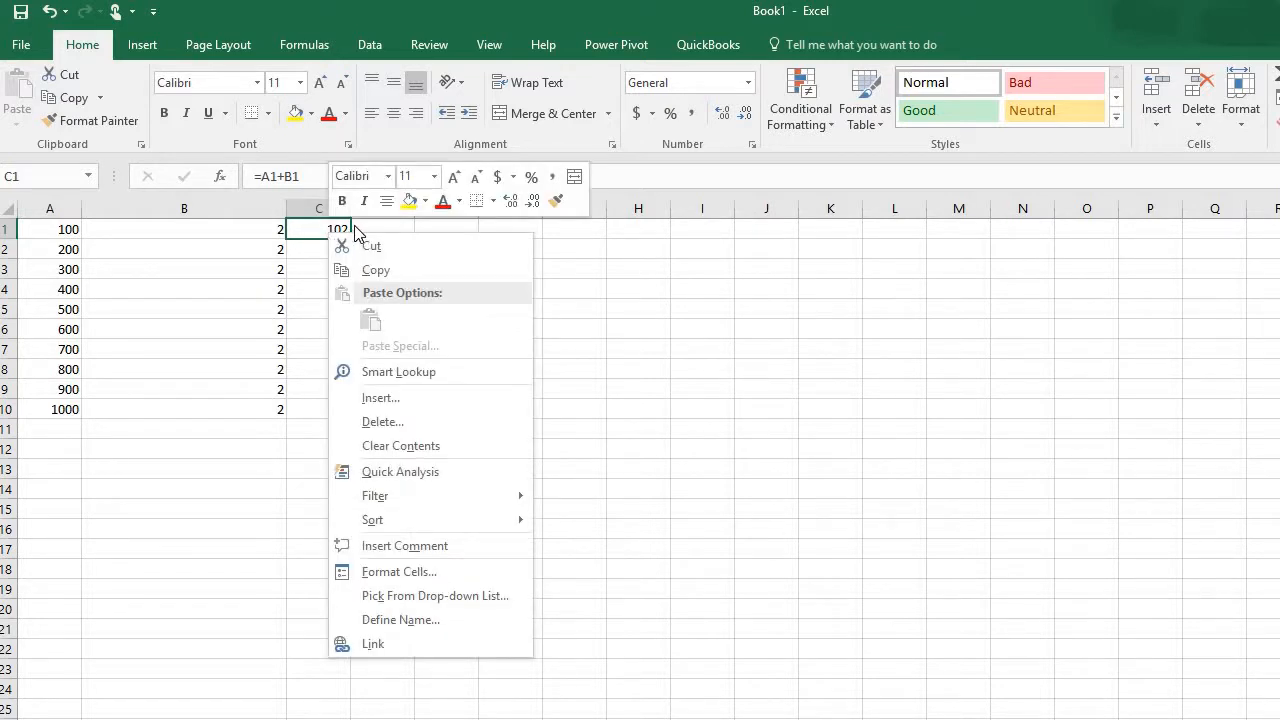
{"action": "left_click", "coordinate": [373, 272]}
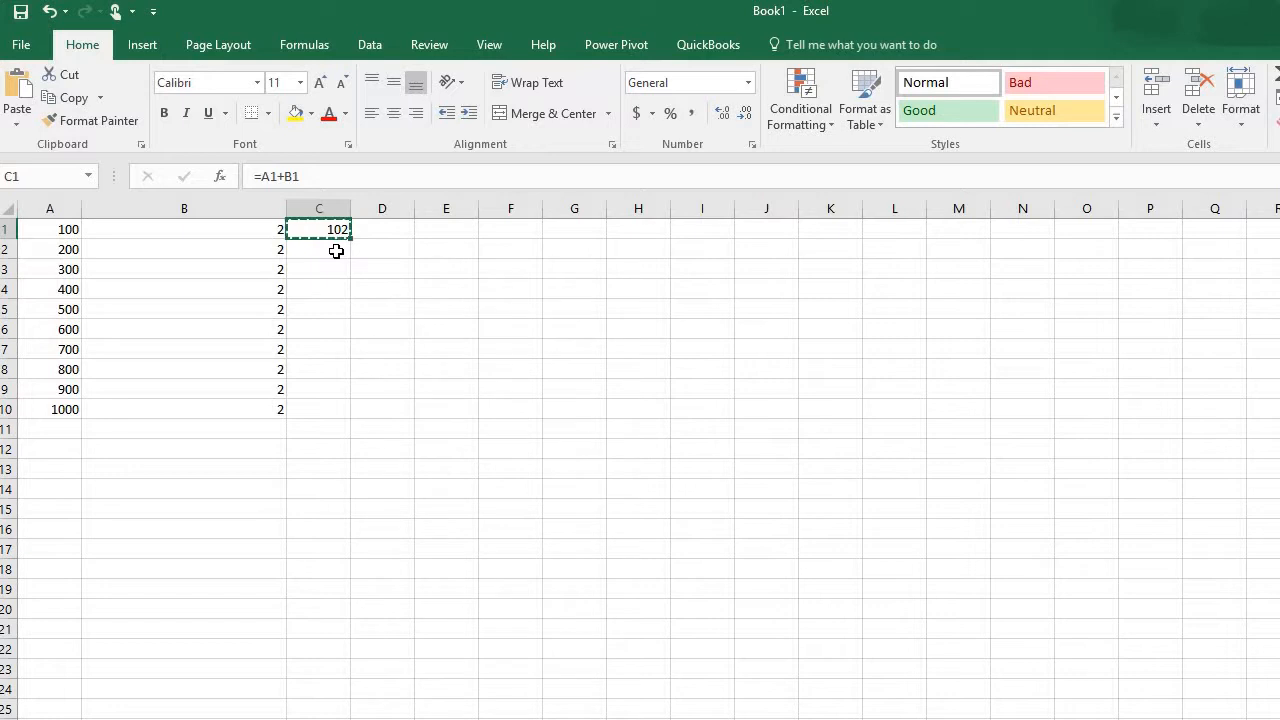
{"action": "left_click", "coordinate": [336, 251]}
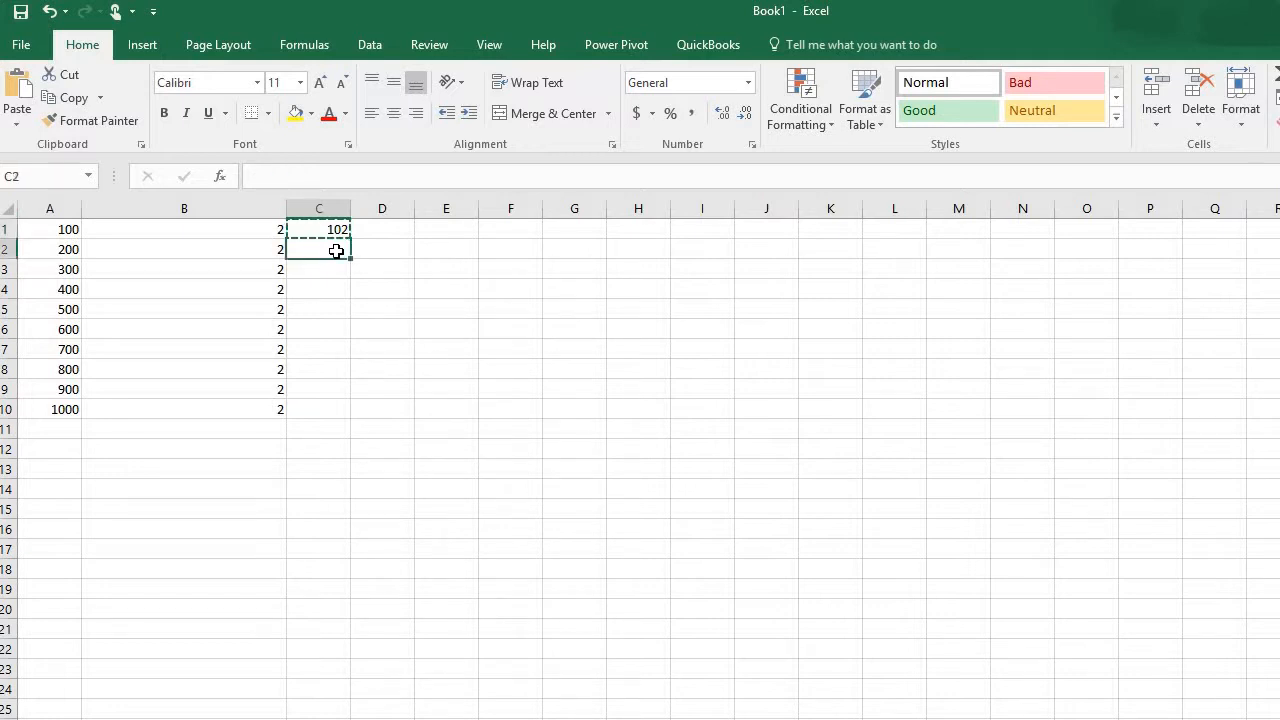
{"action": "left_click_drag", "start_coordinate": [336, 251], "coordinate": [327, 405]}
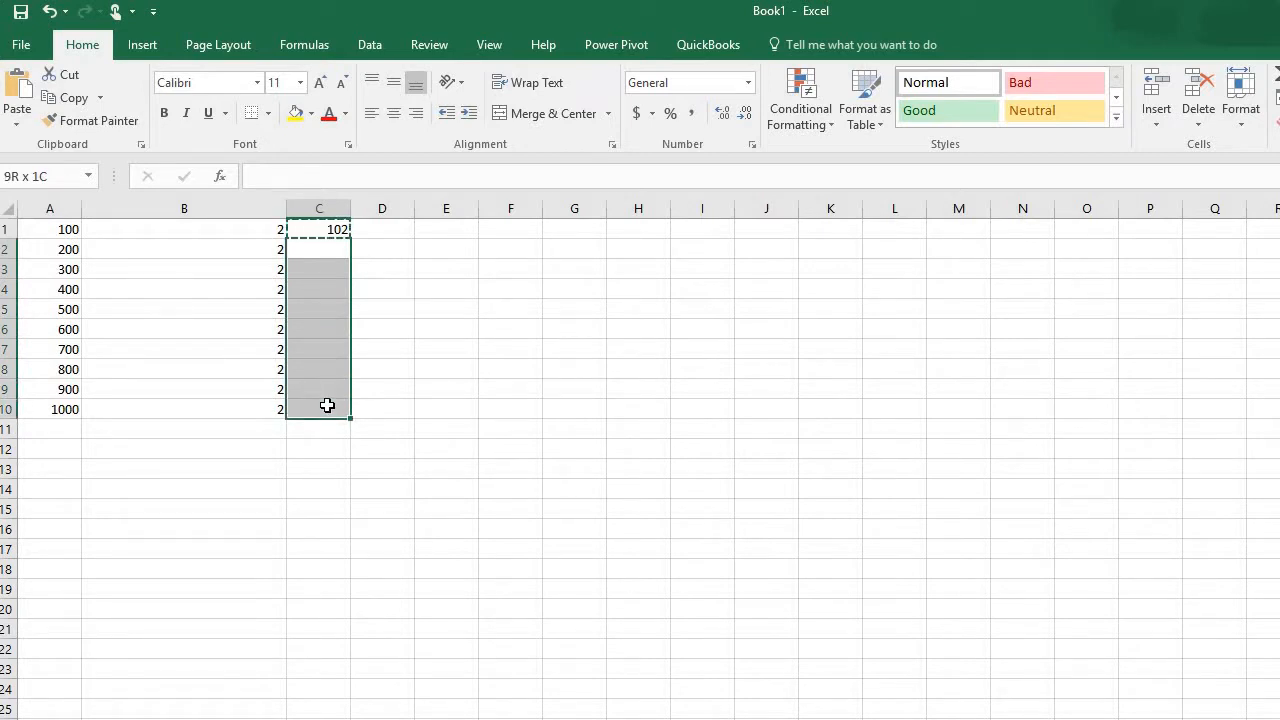
{"action": "left_click_drag", "start_coordinate": [327, 405], "coordinate": [328, 403]}
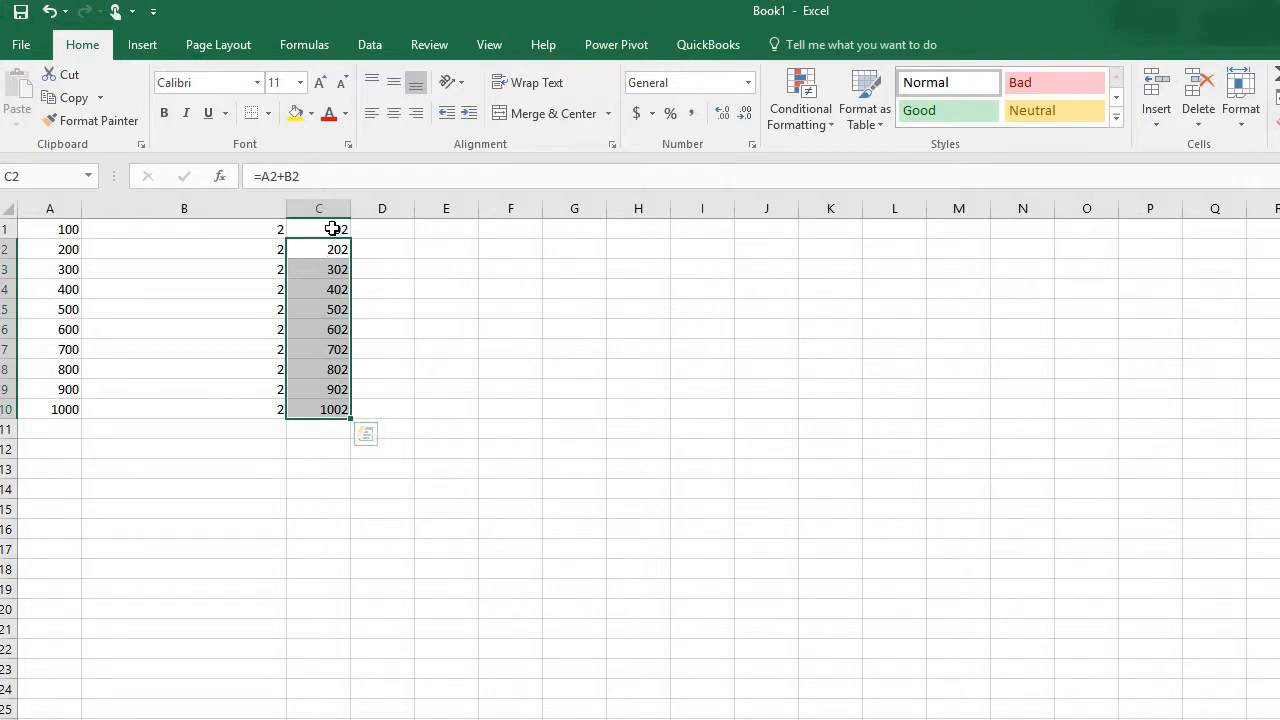
Clear the addition formulas from C1:C10 and enter the formula =A1-B1 in C1.
{"action": "left_click_drag", "start_coordinate": [332, 228], "coordinate": [337, 405]}
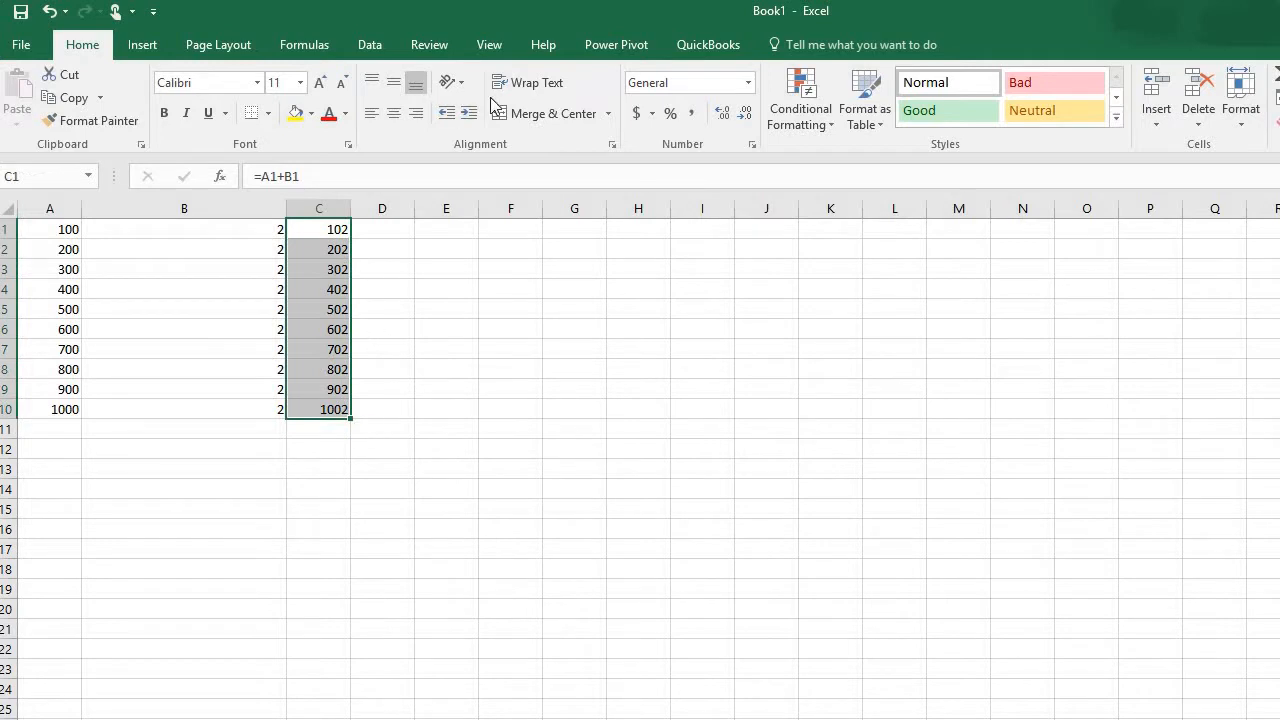
{"action": "key", "text": "Delete"}
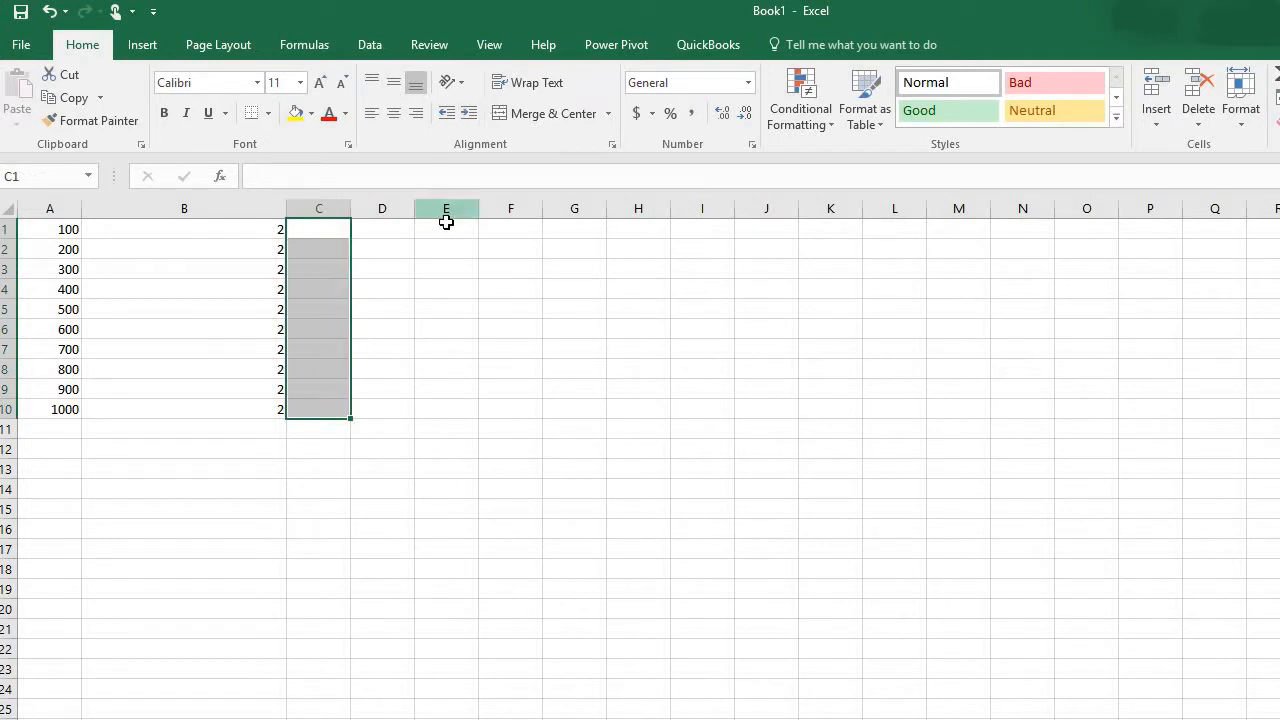
{"action": "left_click", "coordinate": [340, 226]}
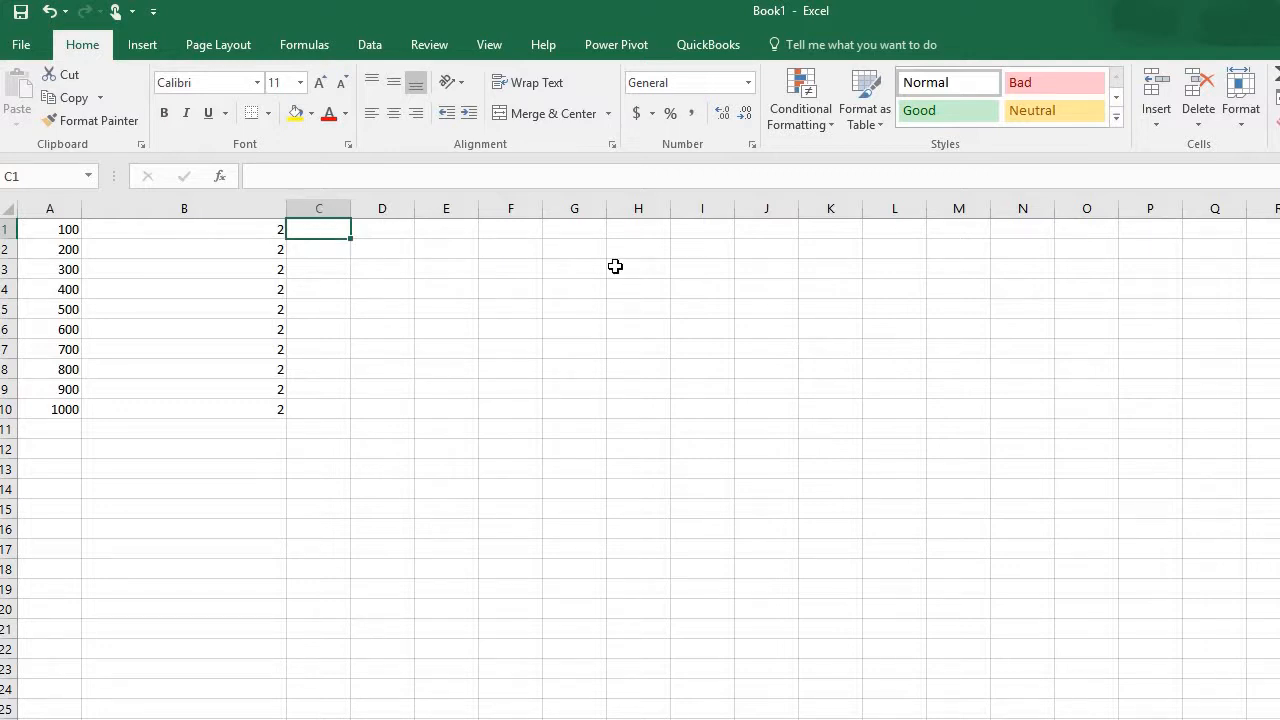
{"action": "type", "text": "="}
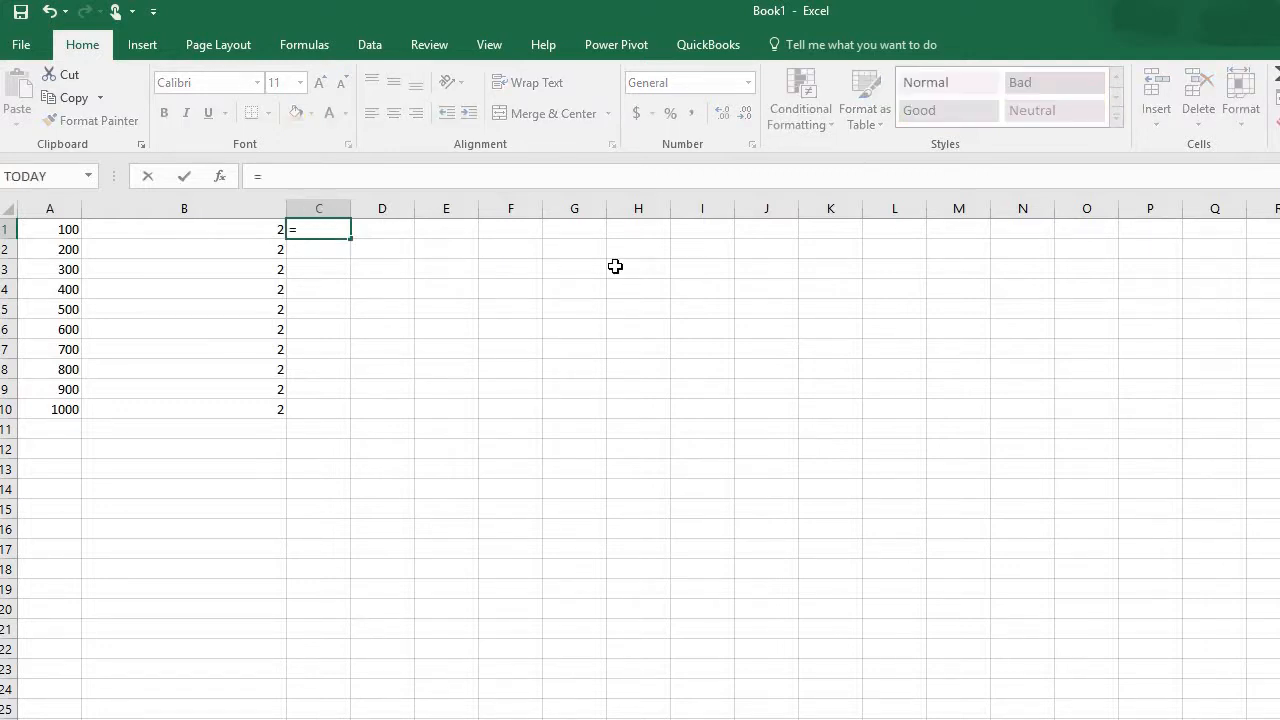
{"action": "left_click", "coordinate": [68, 229]}
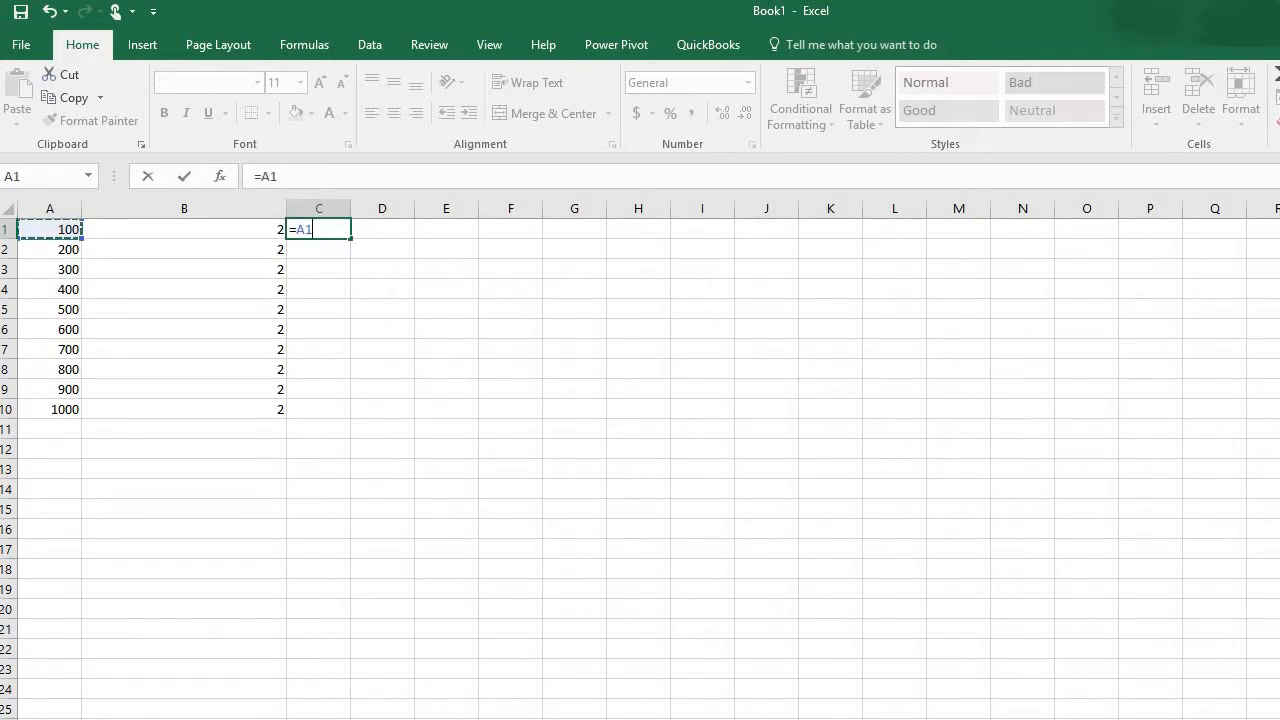
{"action": "type", "text": "-"}
{"action": "left_click", "coordinate": [229, 228]}
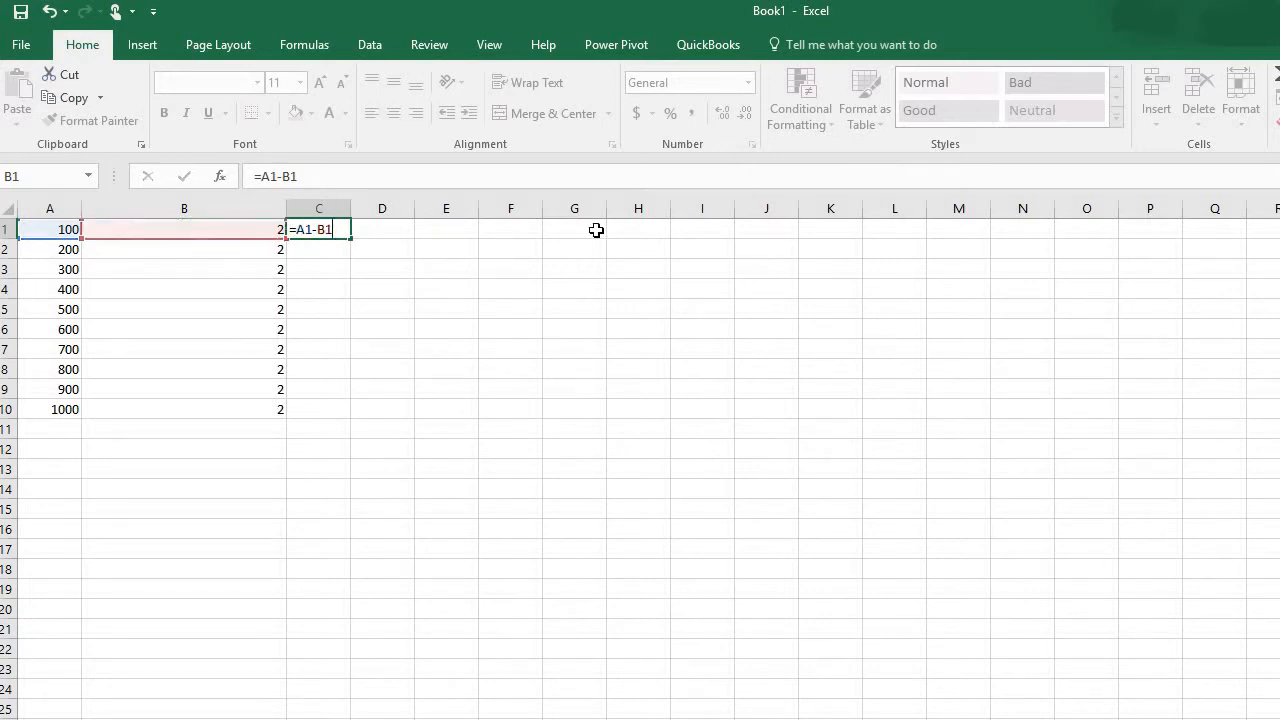
{"action": "key", "text": "Return"}
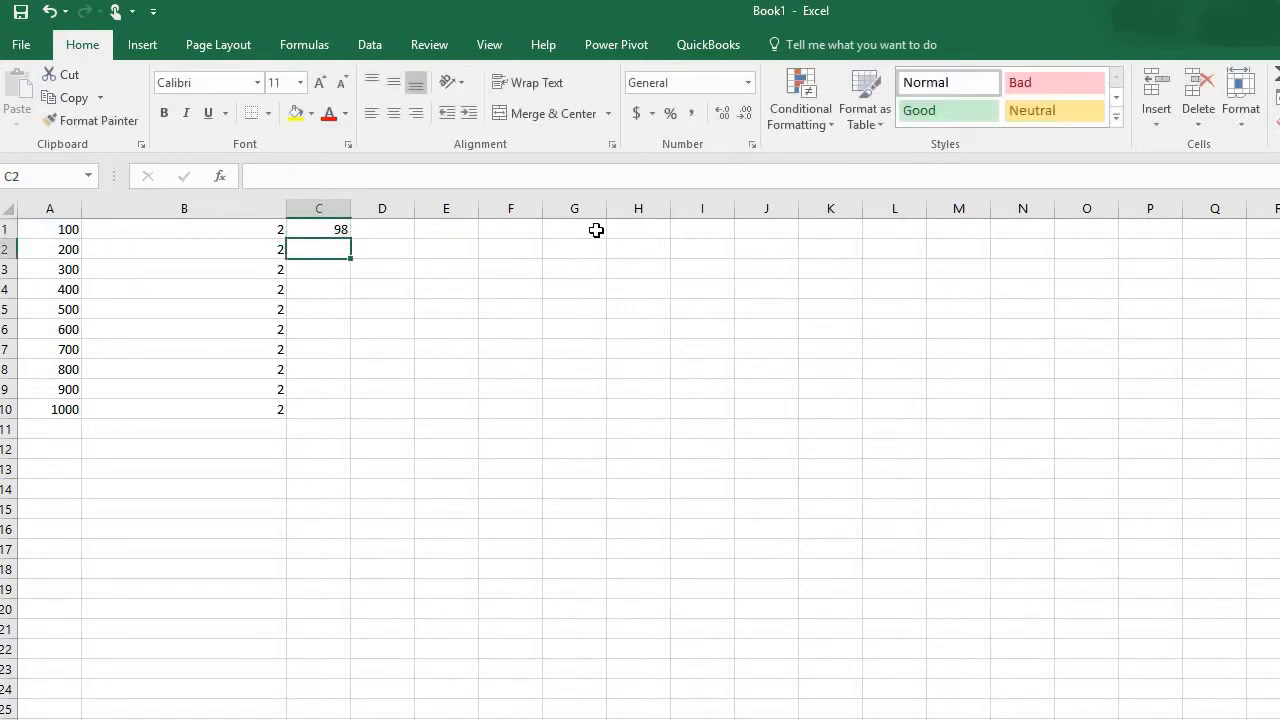
Clear the subtraction formula from cell C1.
{"action": "left_click", "coordinate": [340, 229]}
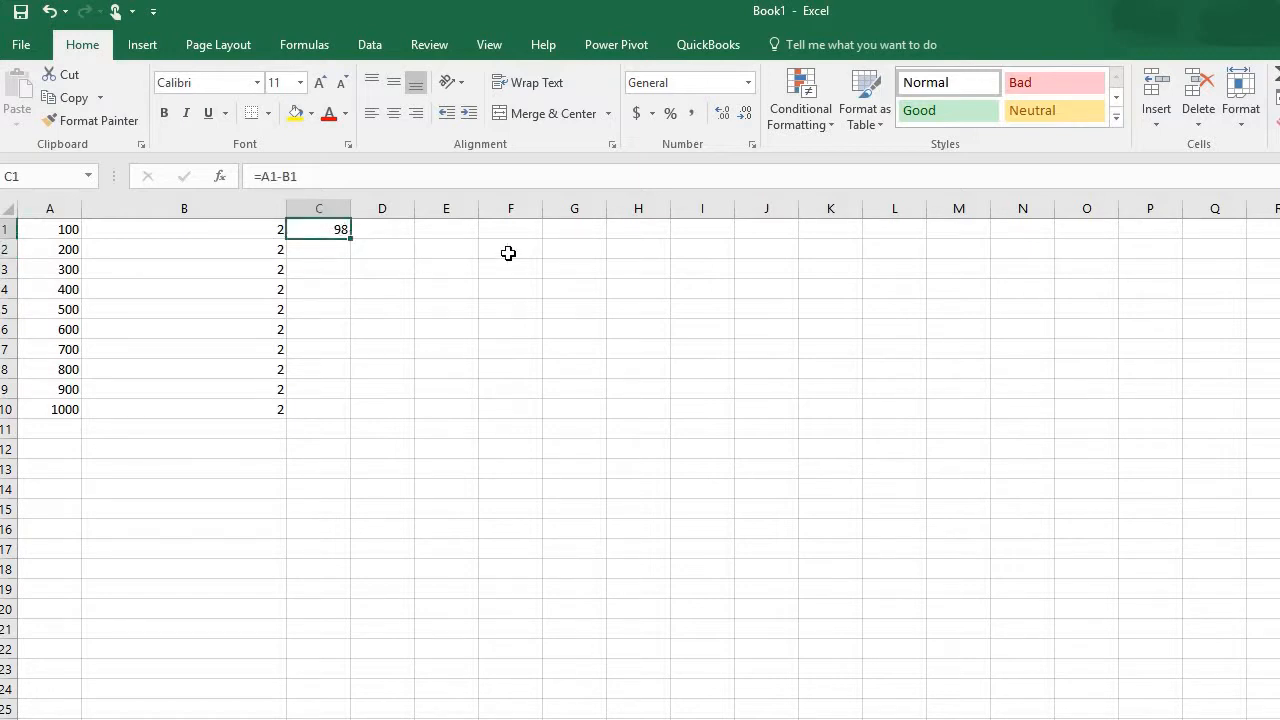
{"action": "key", "text": "Delete"}
{"action": "type", "text": "="}
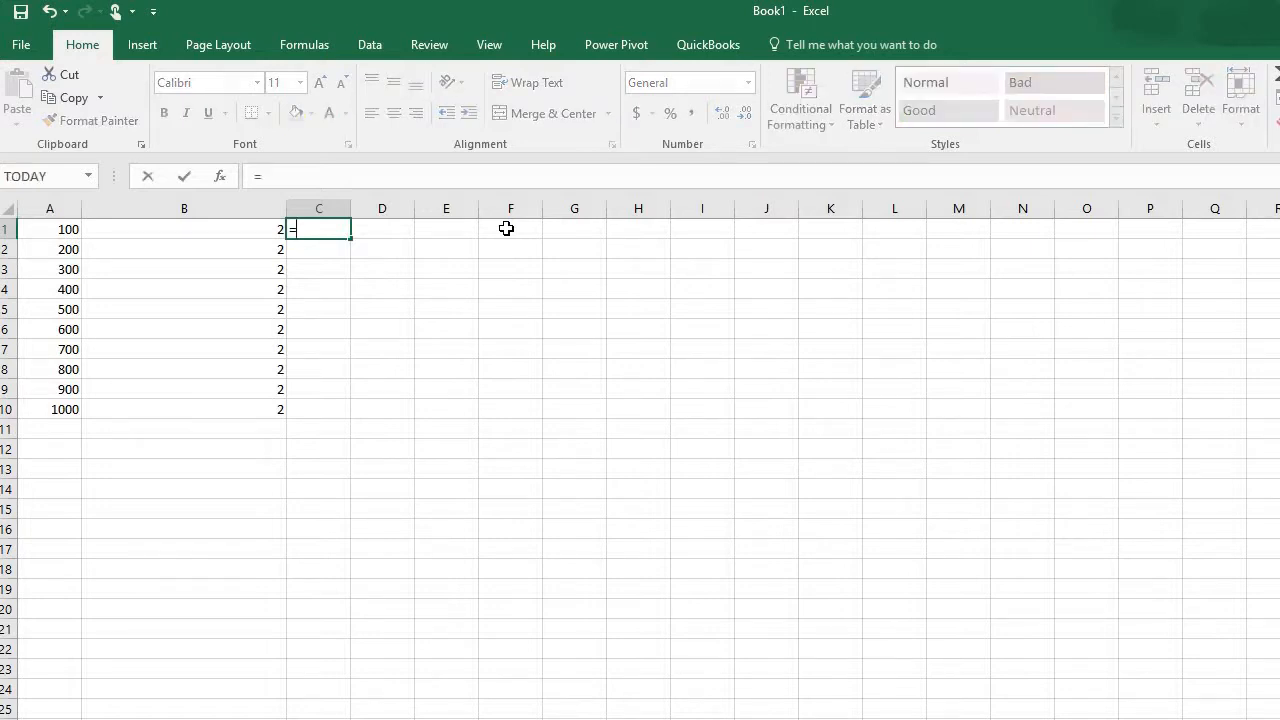
{"action": "left_click", "coordinate": [325, 251]}
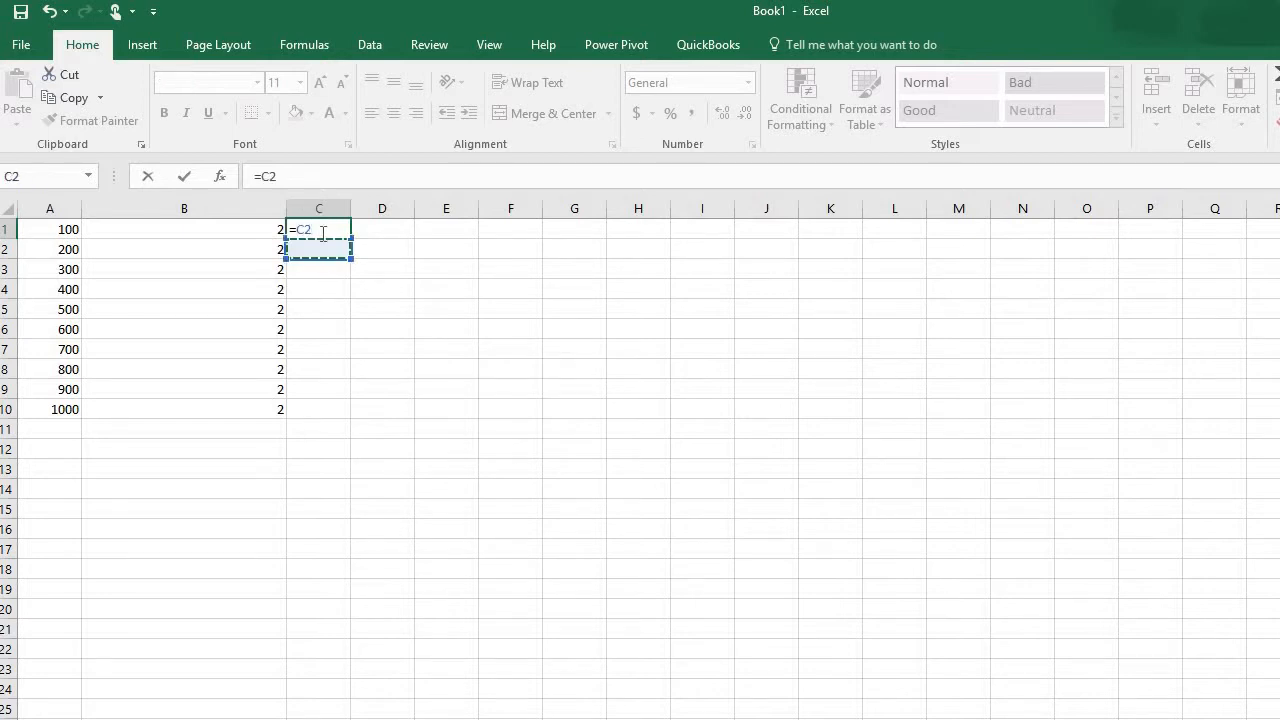
{"action": "key", "text": "BackSpace"}
{"action": "key", "text": "BackSpace"}
{"action": "key", "text": "BackSpace"}
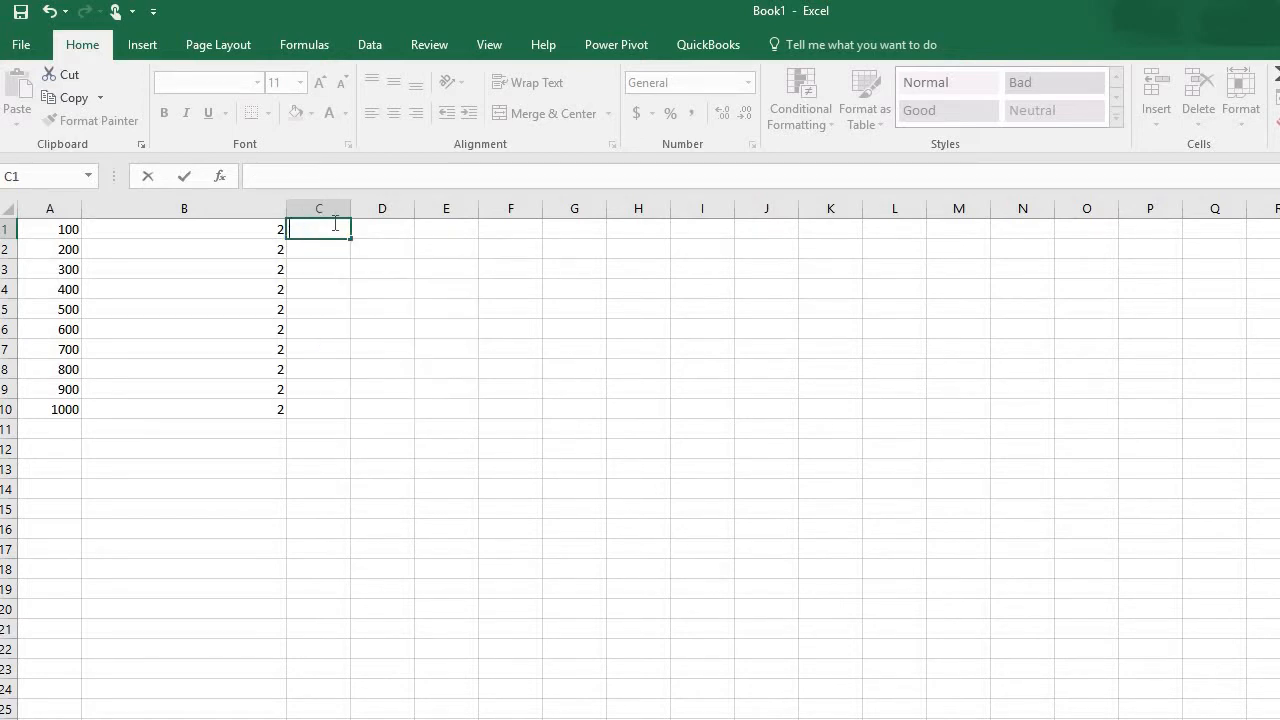
{"action": "key", "text": "Escape"}
{"action": "left_click", "coordinate": [329, 335]}
Enter the formula =A1/B1 in cell C1 to divide the first row's numbers.
{"action": "left_click", "coordinate": [329, 236]}
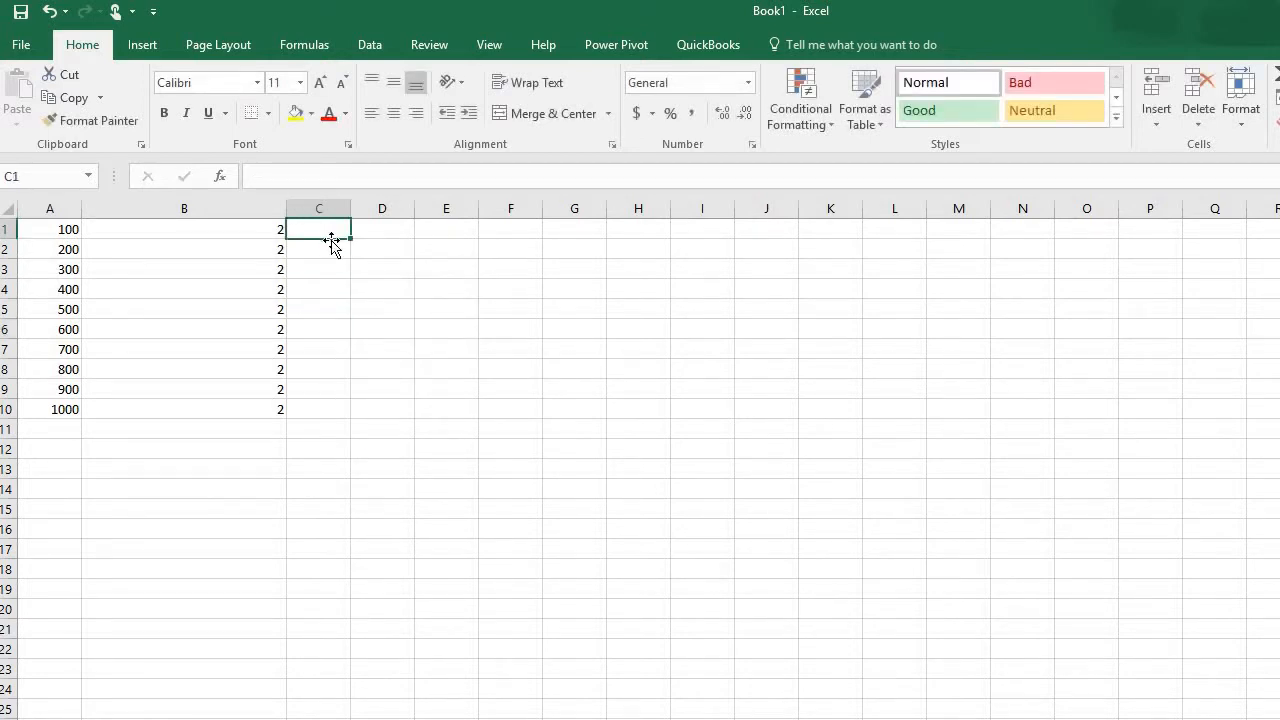
{"action": "type", "text": "="}
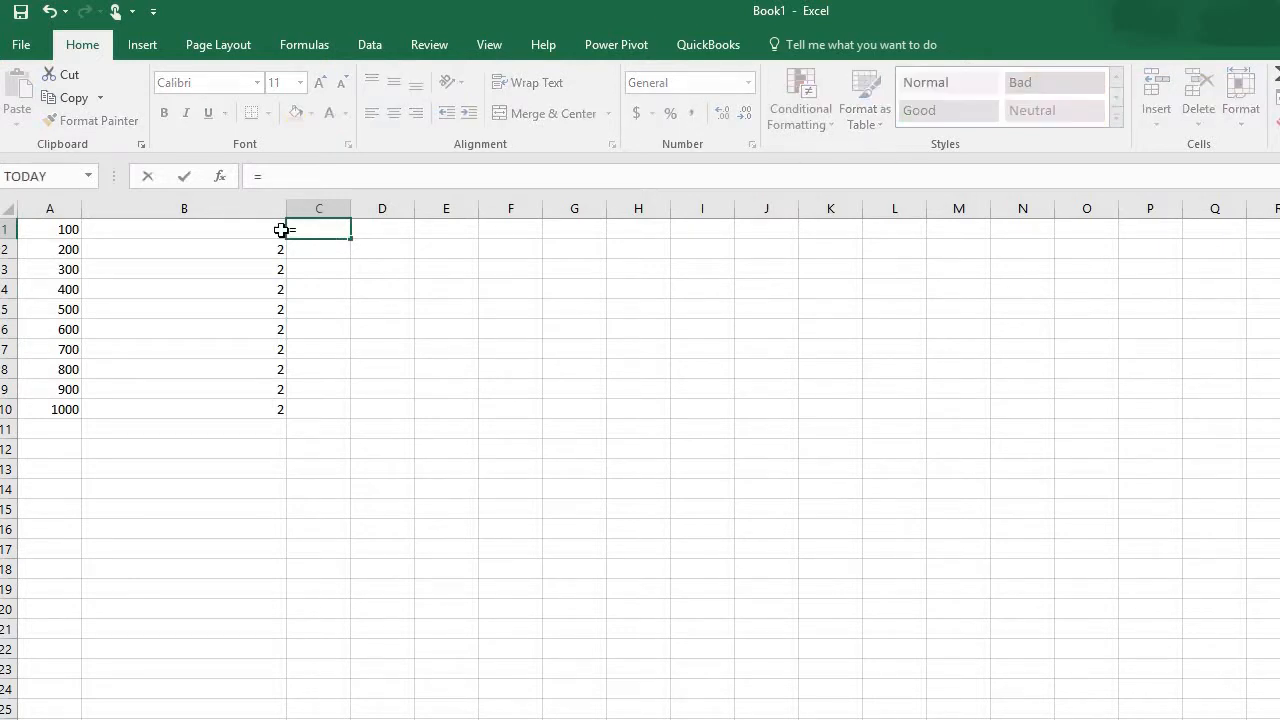
{"action": "left_click", "coordinate": [40, 229]}
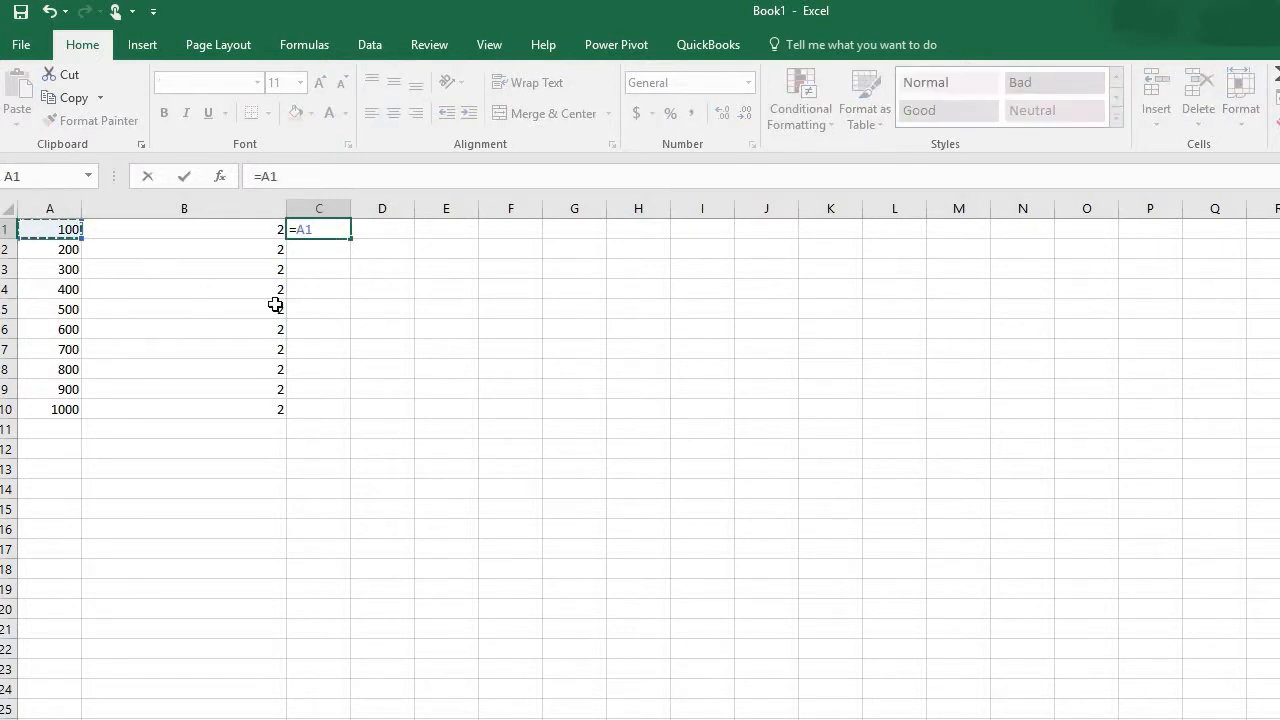
{"action": "type", "text": "/"}
{"action": "left_click", "coordinate": [266, 230]}
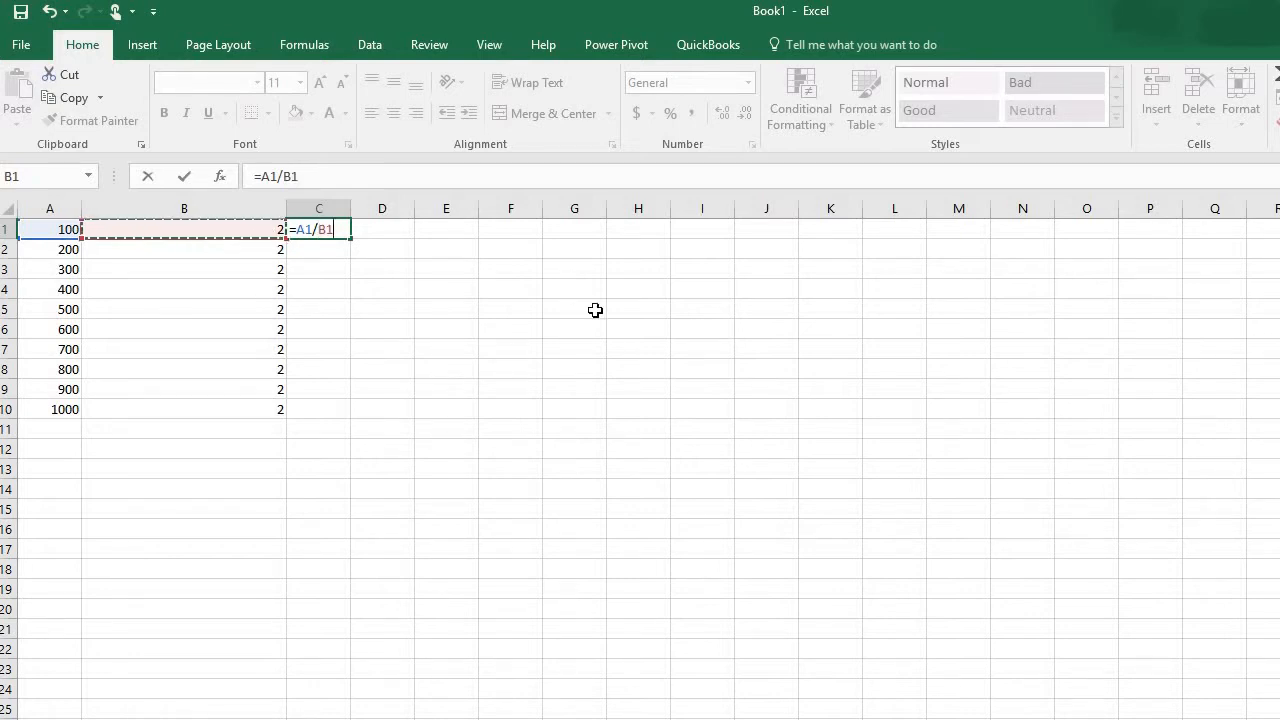
{"action": "key", "text": "Return"}
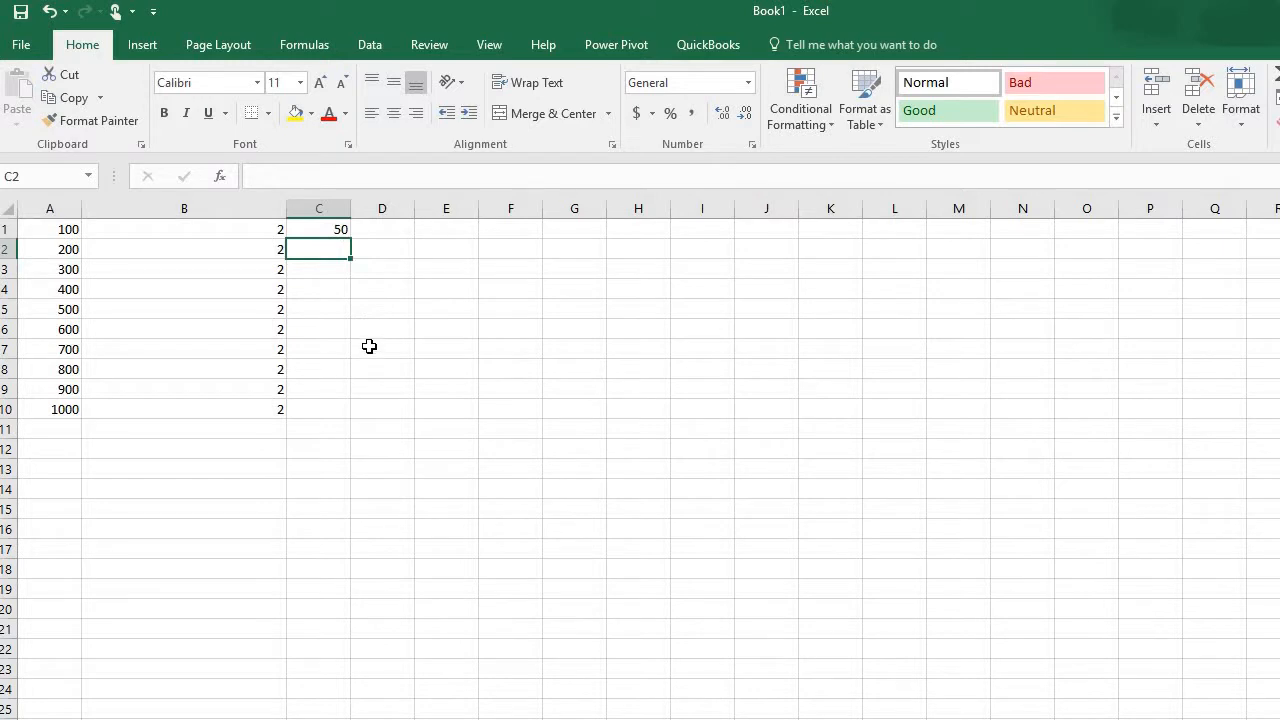
{"action": "left_click", "coordinate": [337, 229]}
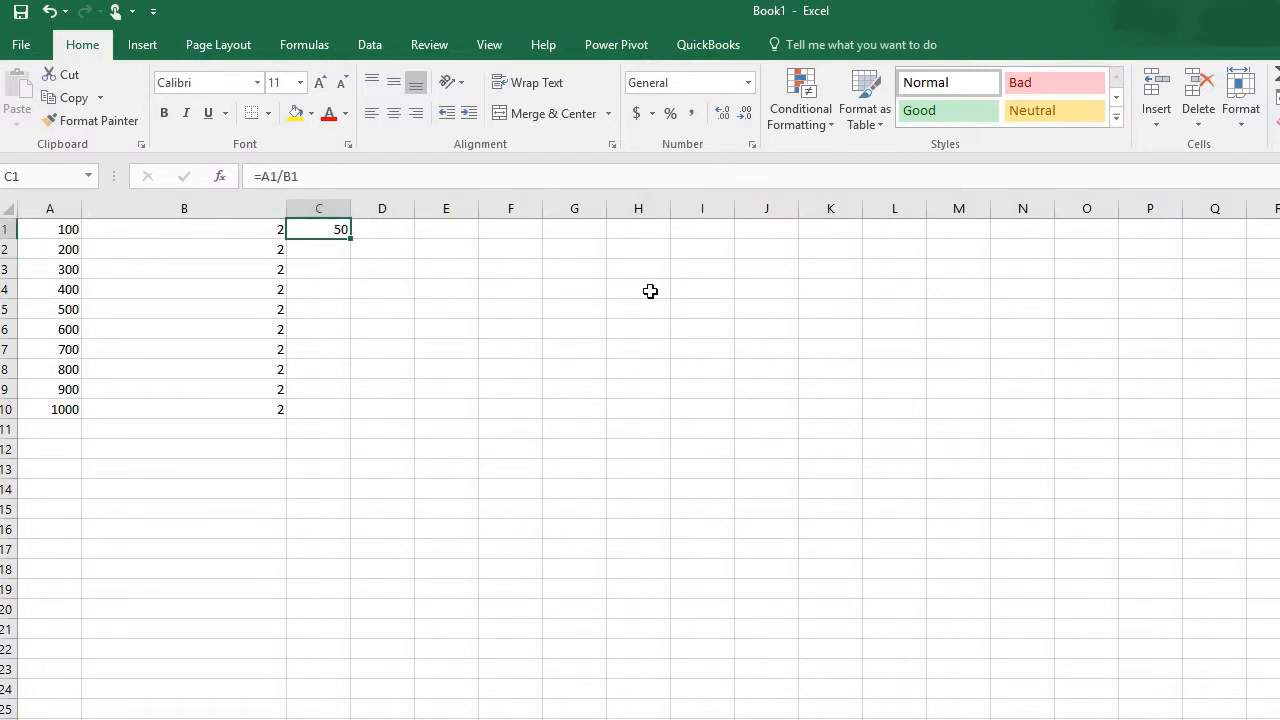
Clear the division formula from C1 and enter =A1*B1 there to multiply the first row's numbers.
{"action": "key", "text": "Delete"}
{"action": "left_click", "coordinate": [672, 475]}
{"action": "left_click", "coordinate": [334, 230]}
{"action": "type", "text": "="}
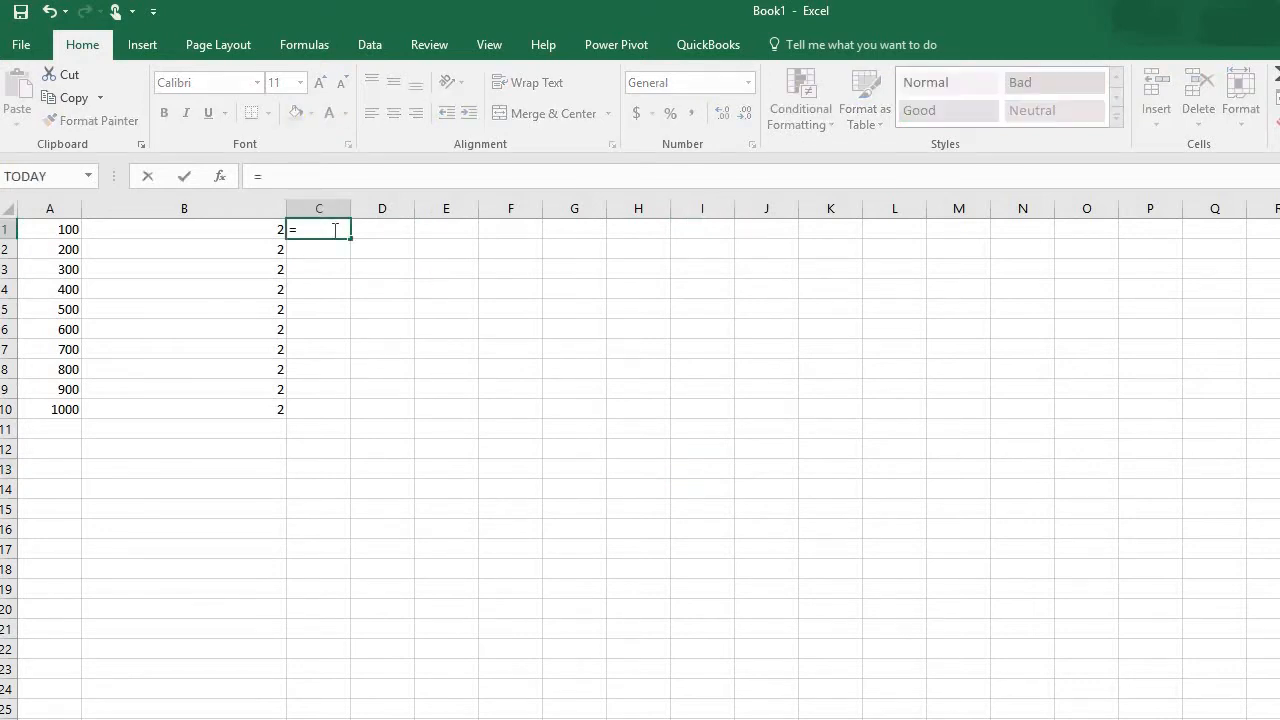
{"action": "left_click", "coordinate": [50, 228]}
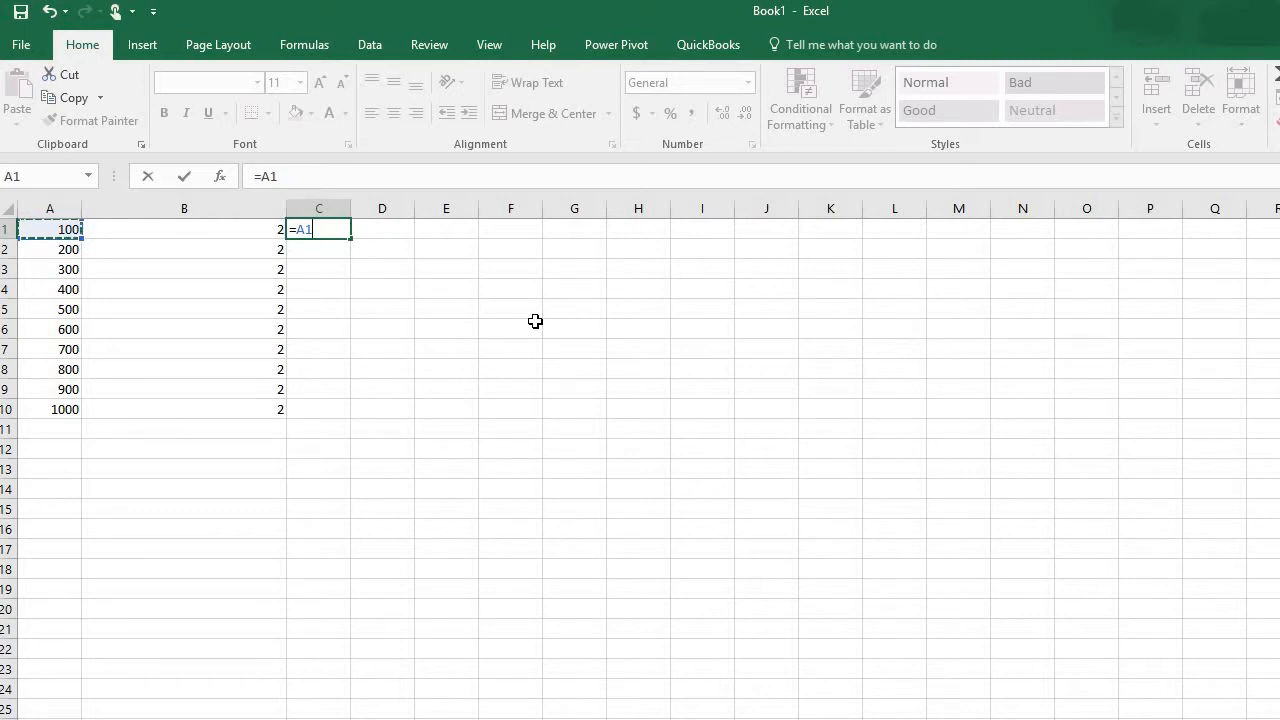
{"action": "type", "text": "*"}
{"action": "left_click", "coordinate": [246, 229]}
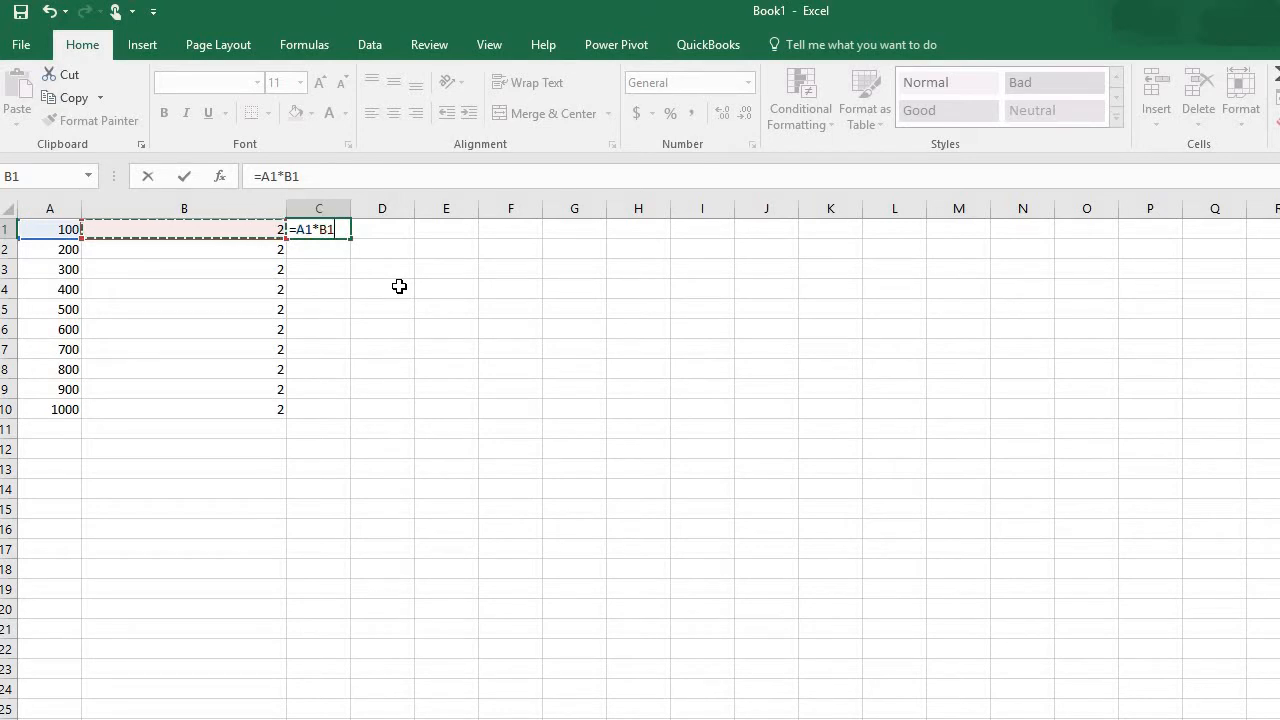
{"action": "key", "text": "Return"}
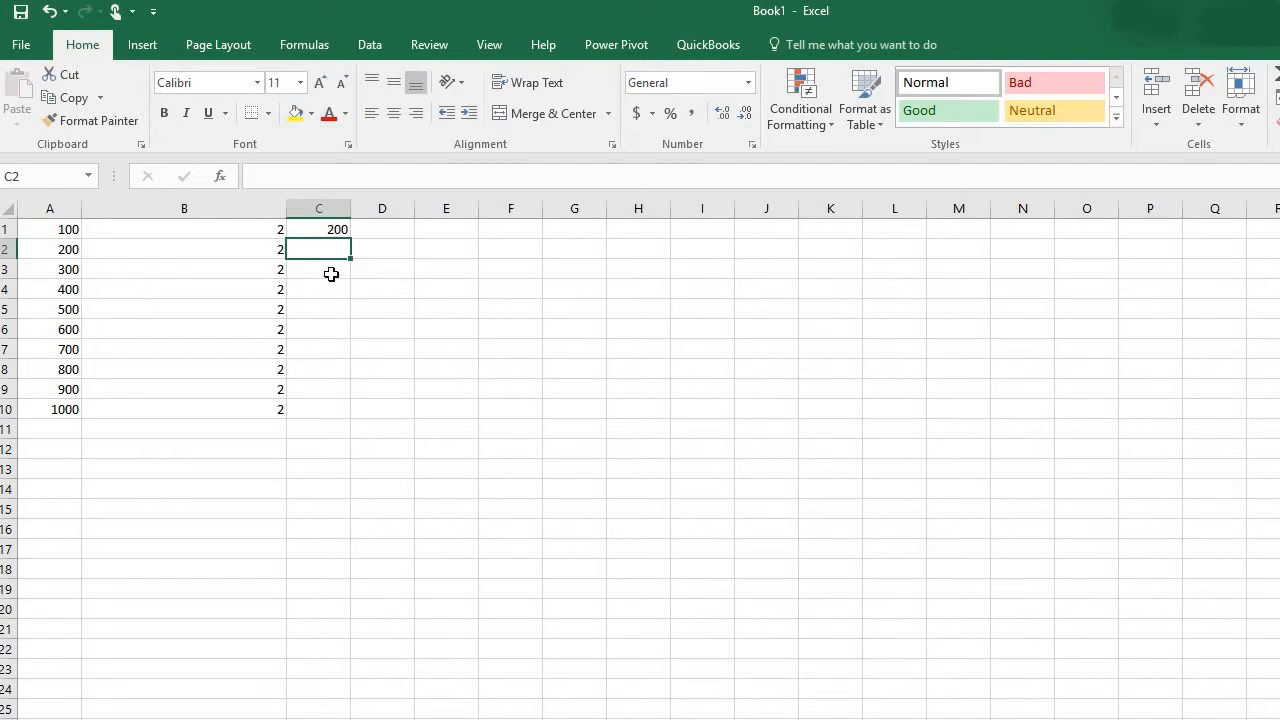
Replace the multiplication formula in C1 with =A1^B1 to raise A1 to the power of B1.
{"action": "left_click", "coordinate": [334, 231]}
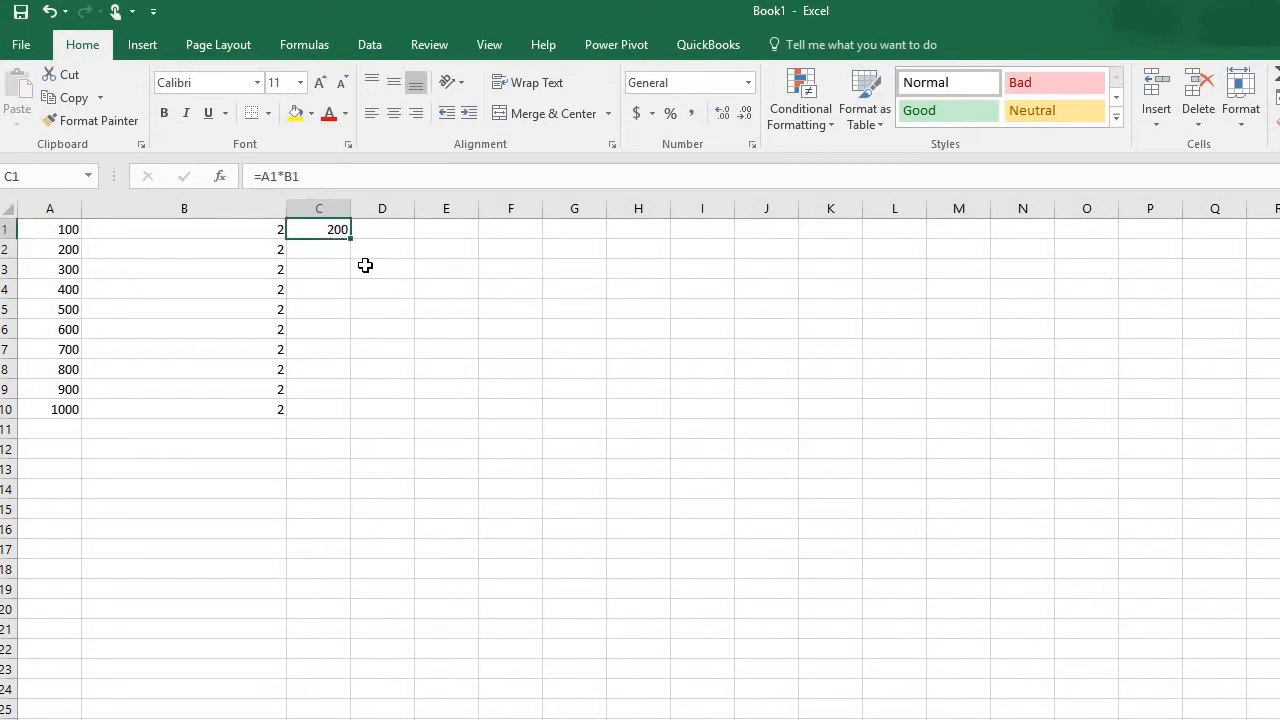
{"action": "key", "text": "Delete"}
{"action": "type", "text": "="}
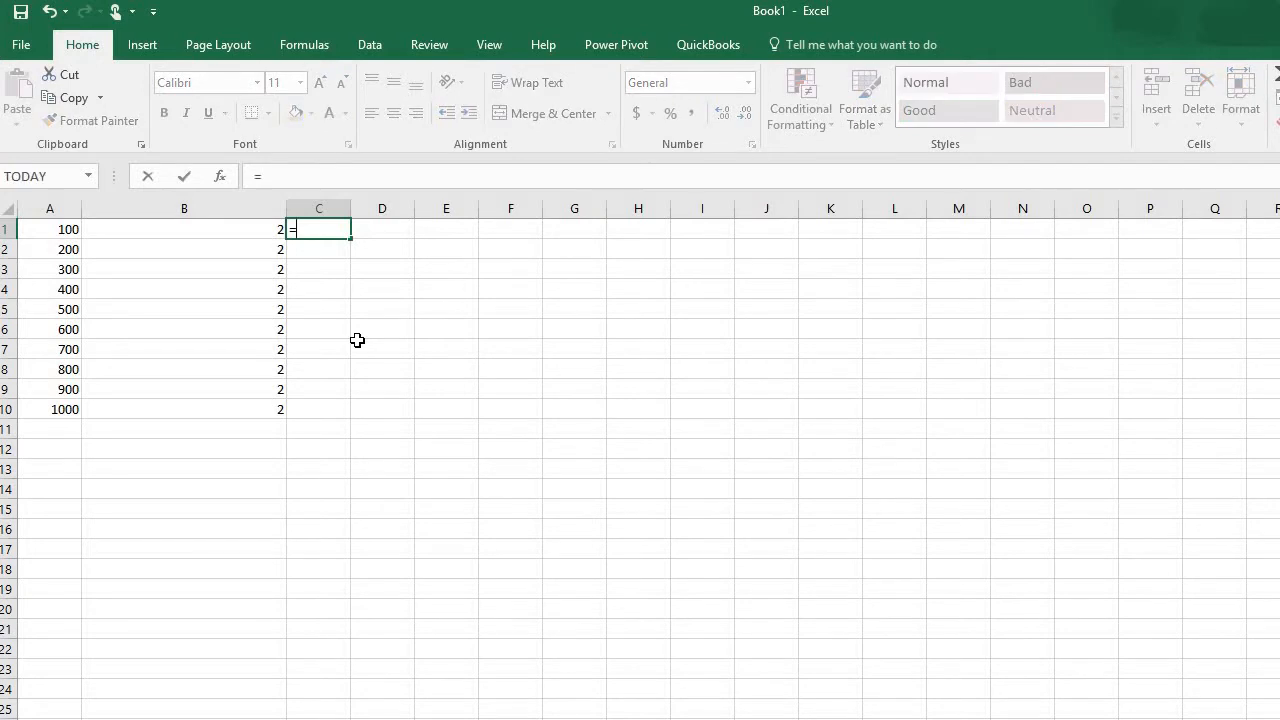
{"action": "left_click", "coordinate": [62, 228]}
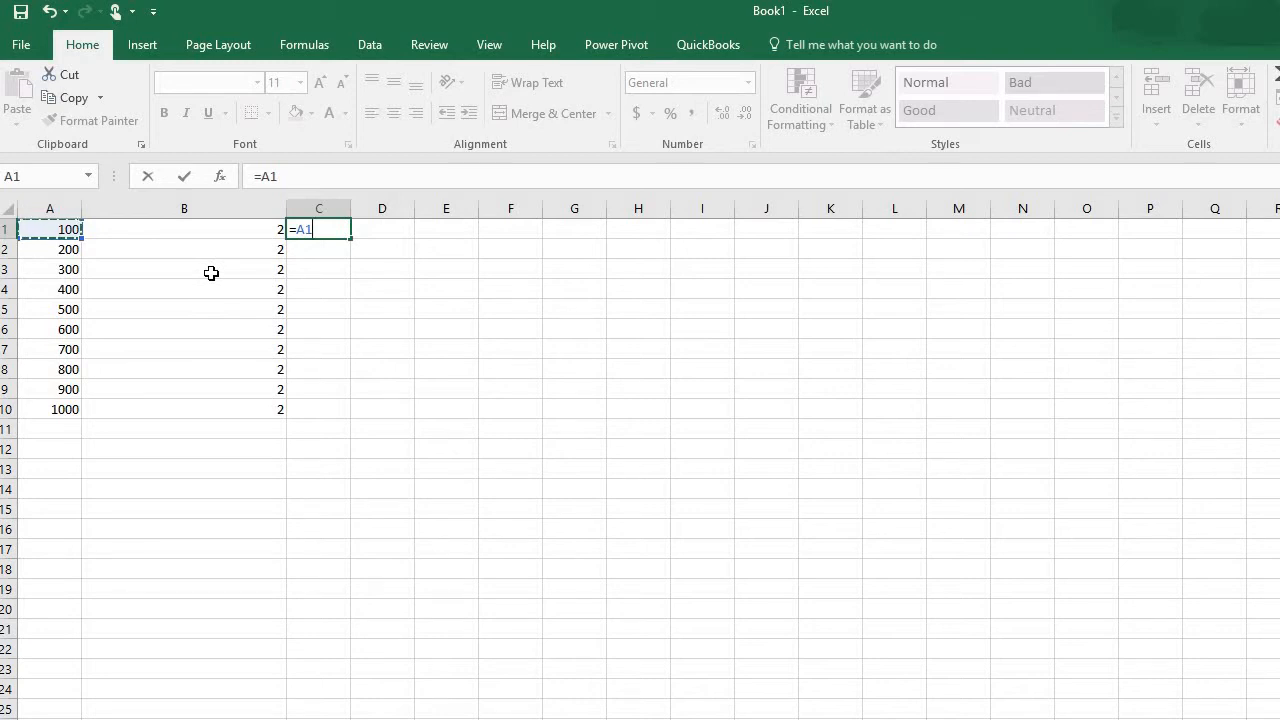
{"action": "type", "text": "^"}
{"action": "left_click", "coordinate": [235, 229]}
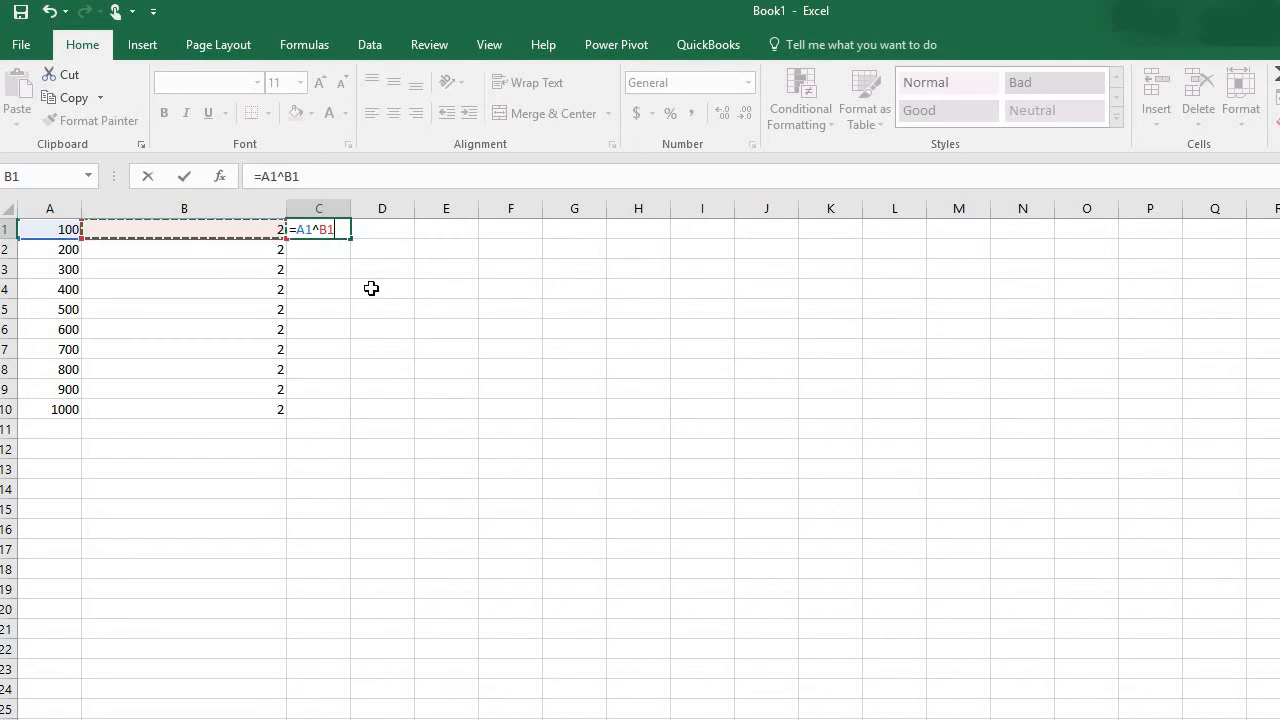
{"action": "key", "text": "Return"}
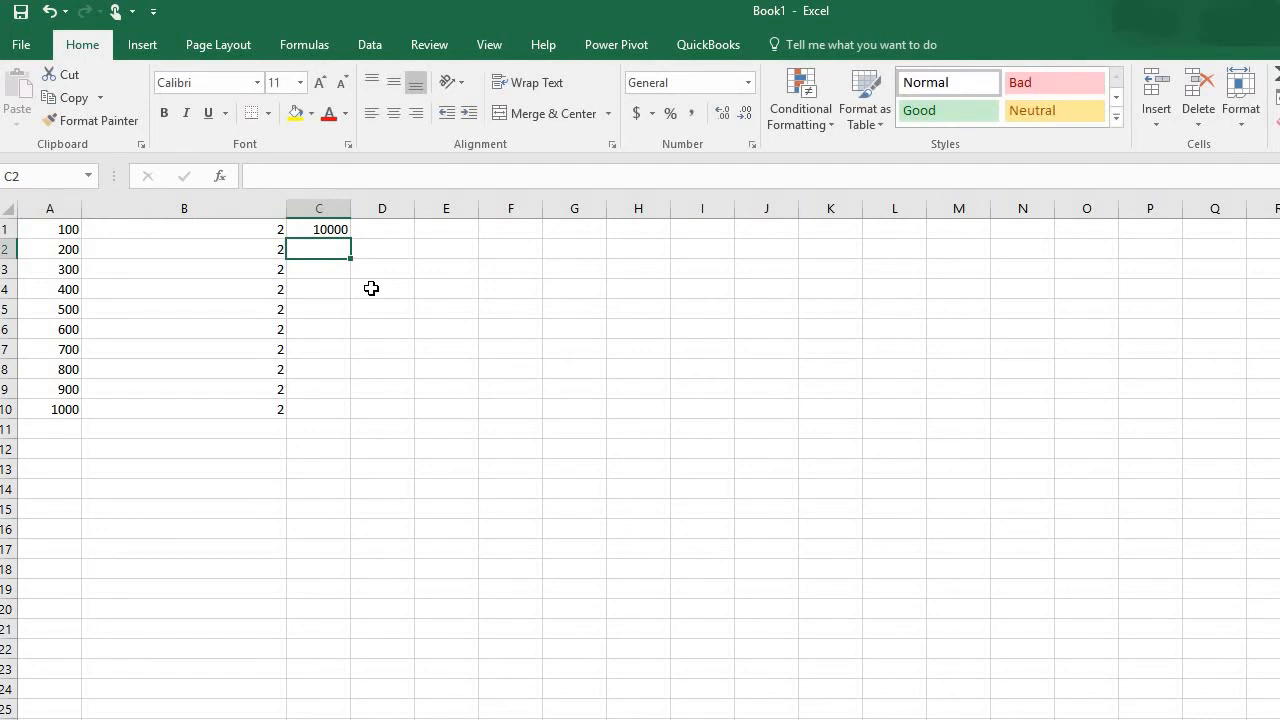